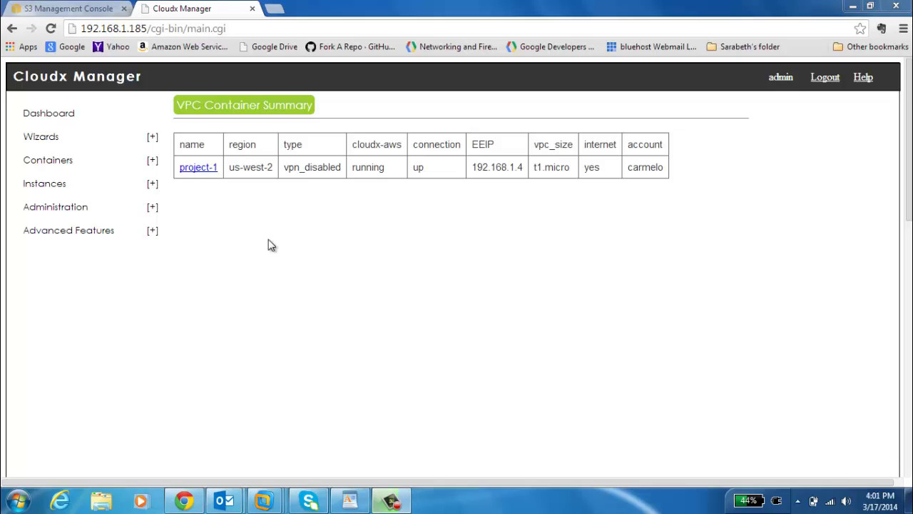
Start the Instance Wizard with the Cloud Formation Script option and name the new profile cfn-profile-1.
click(153, 140)
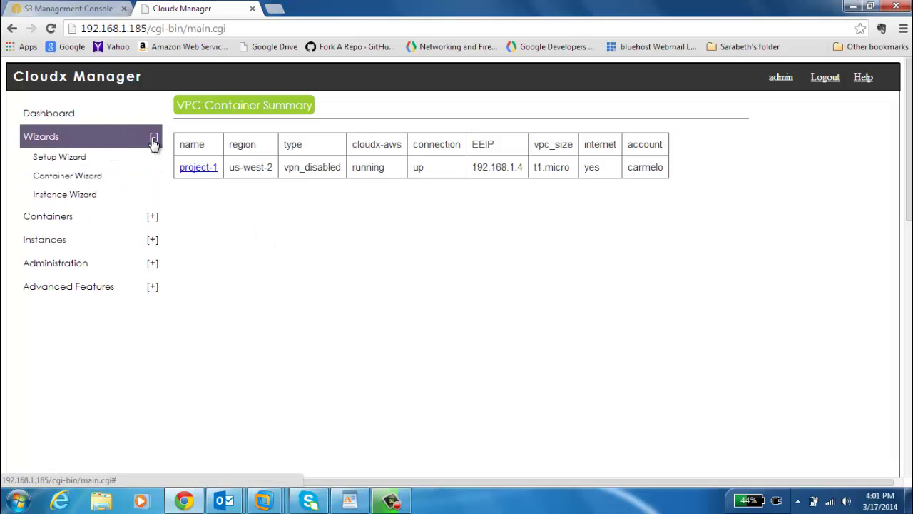
click(116, 197)
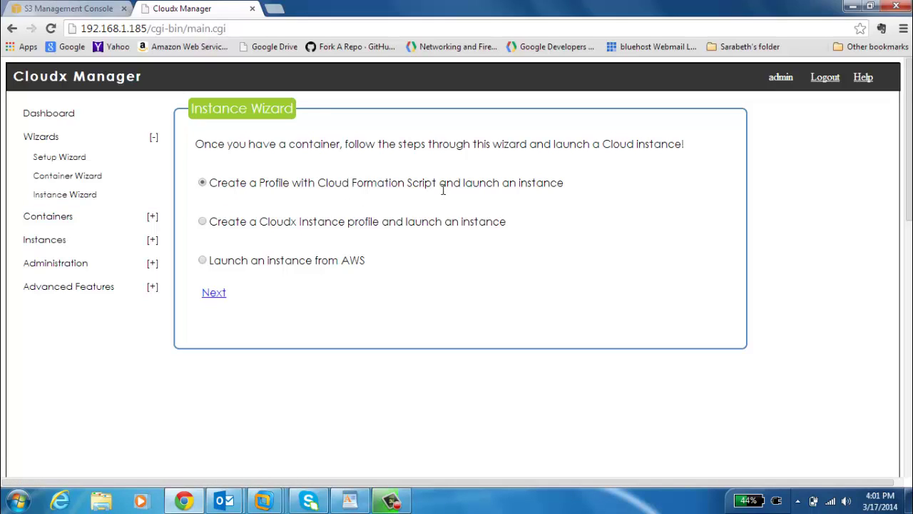
click(215, 299)
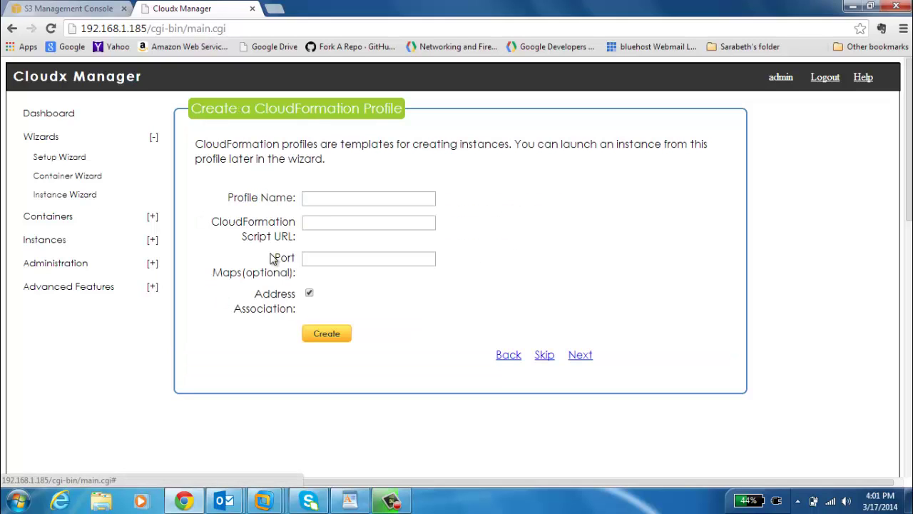
click(332, 198)
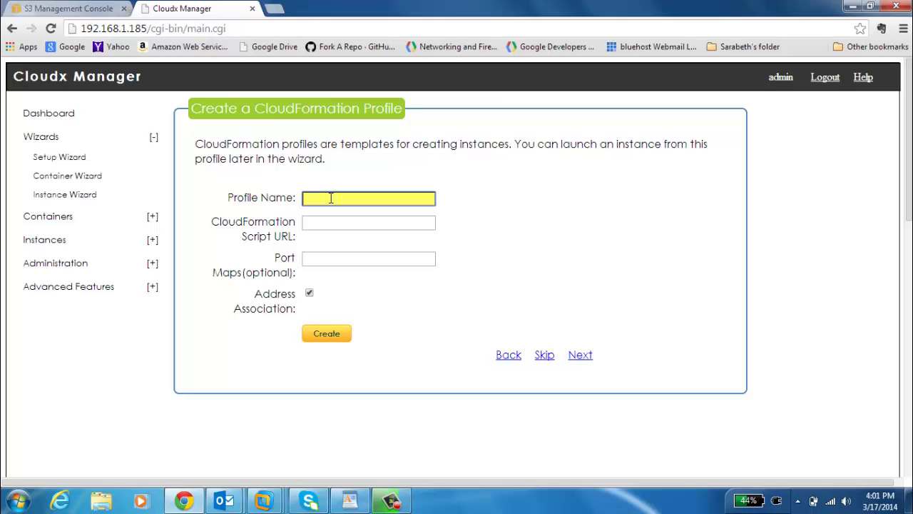
text(cfn-profile-1)
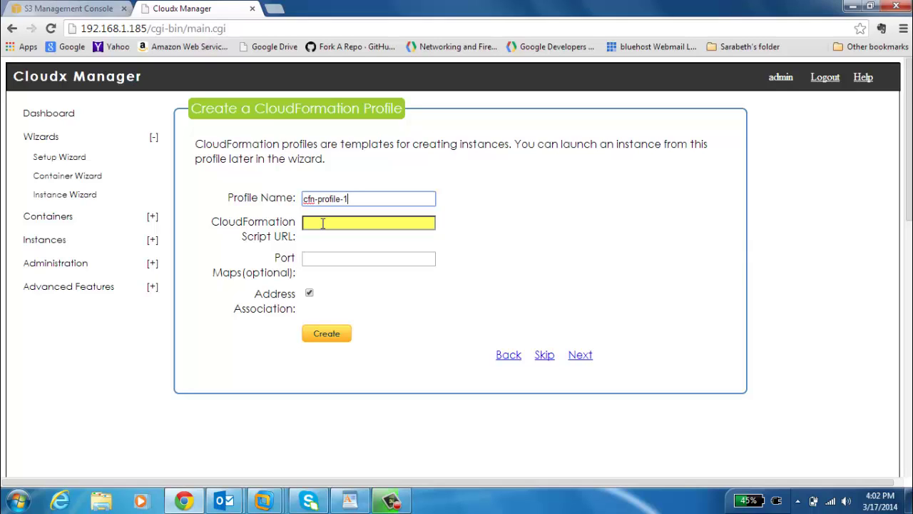
Copy the S3 link of stackUsingExistingVpc.json into the profile's CloudFormation Script URL and create the profile.
click(58, 10)
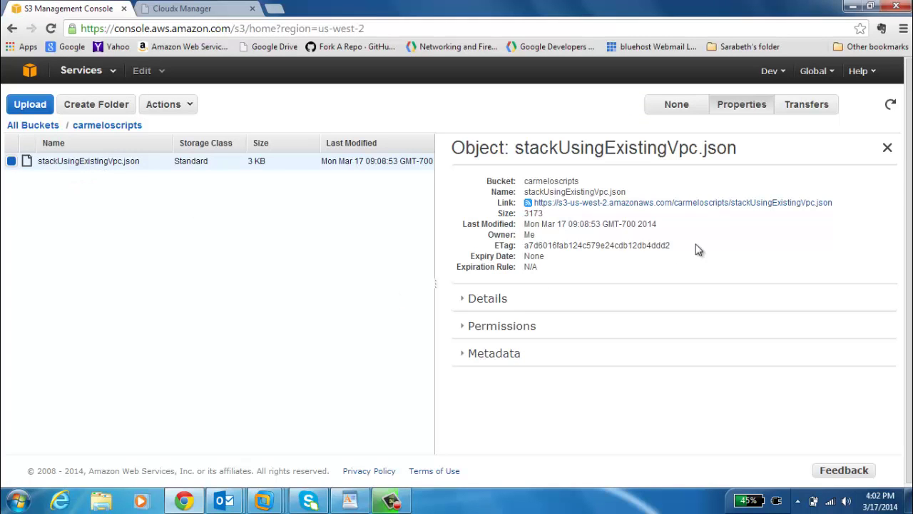
right_click(695, 203)
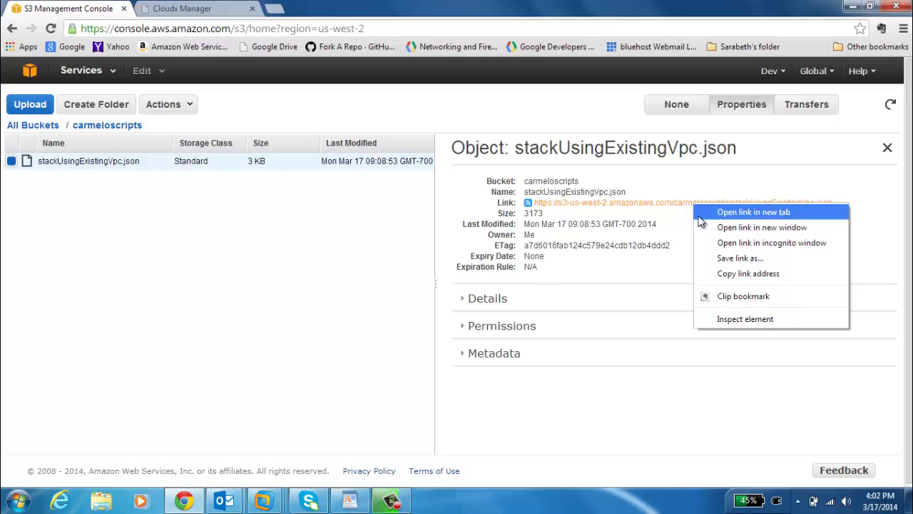
click(749, 274)
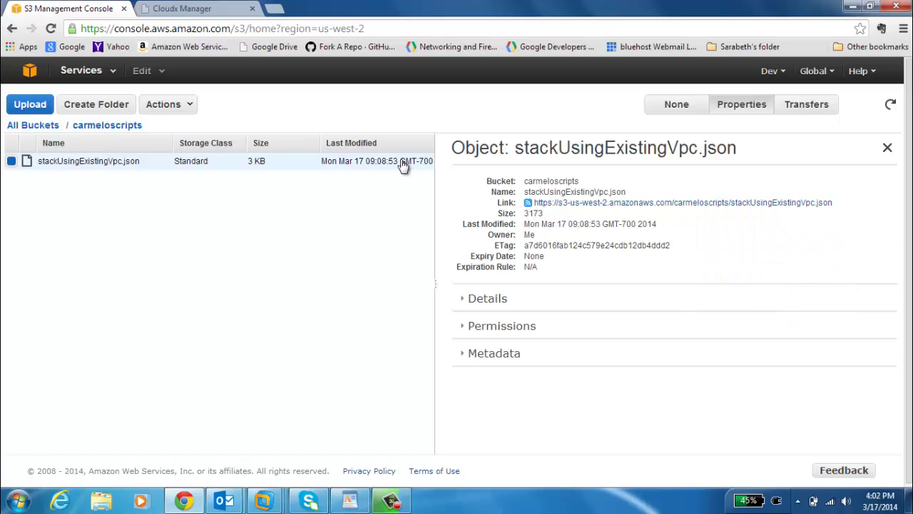
click(200, 10)
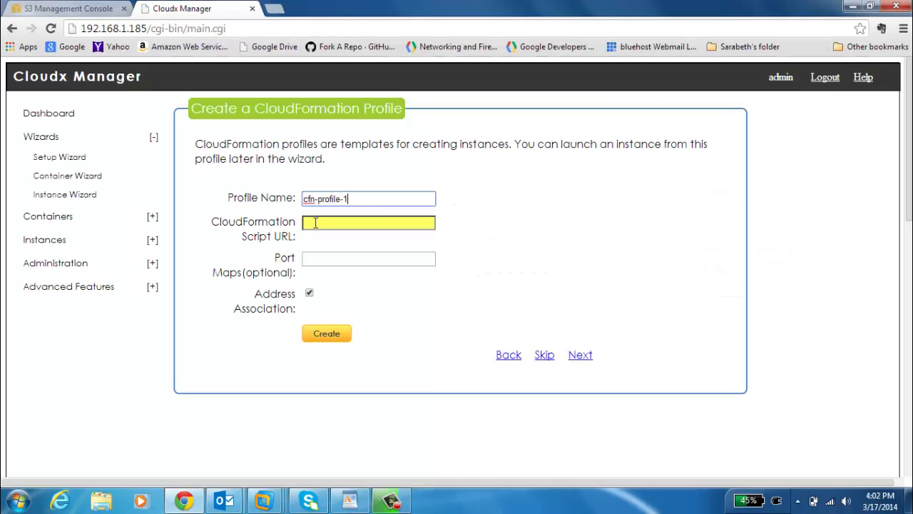
click(316, 222)
right_click(316, 223)
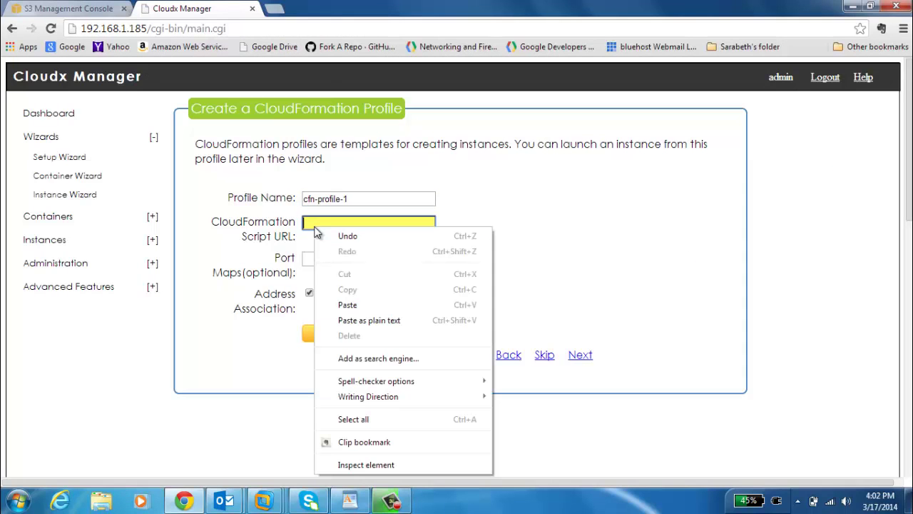
click(349, 305)
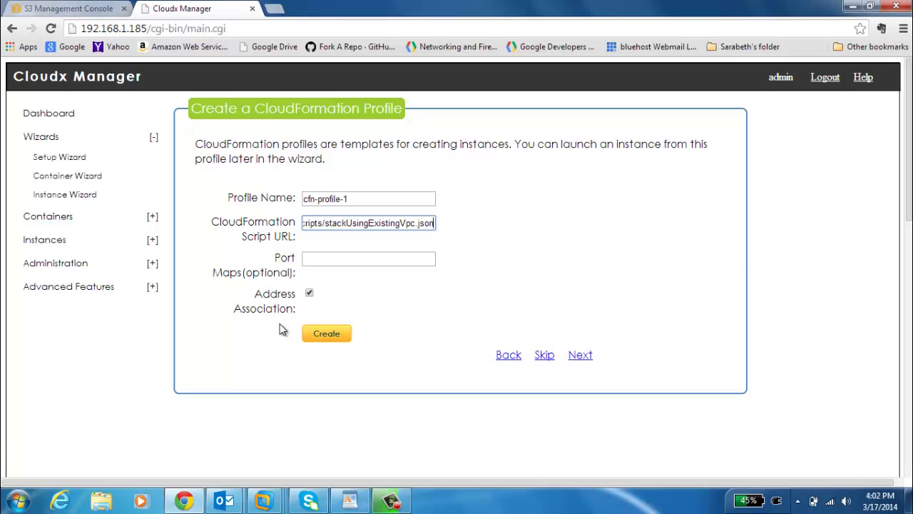
click(321, 335)
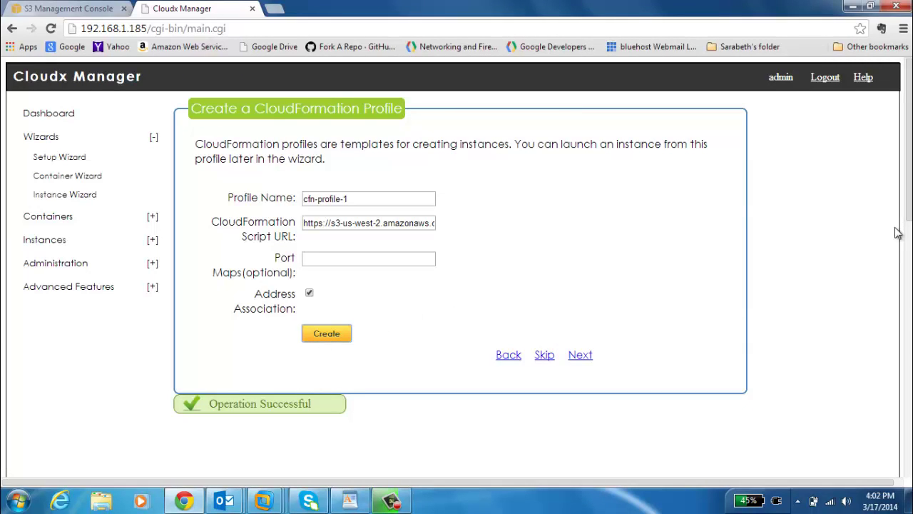
Review the KeyName, VpcId and SubnetId parameters of the stackUsingExistingVpc script in WordPad.
drag(909, 209, 909, 228)
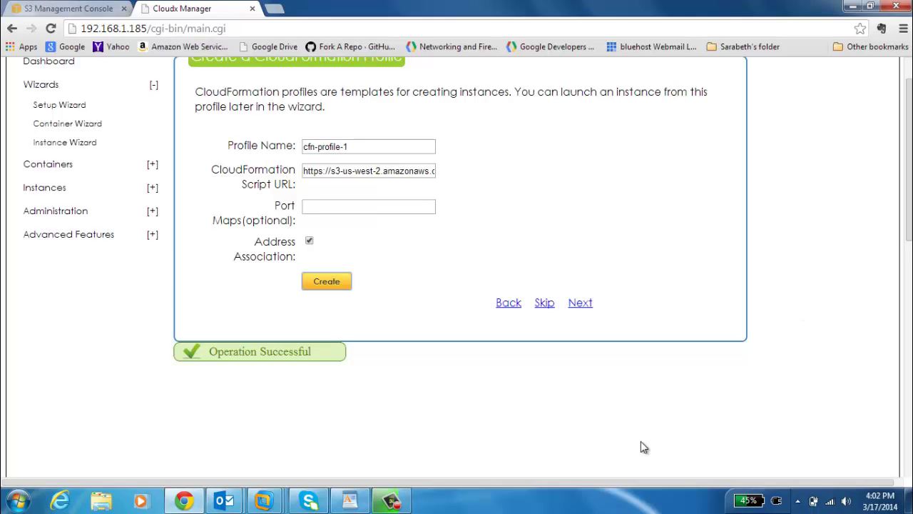
click(351, 502)
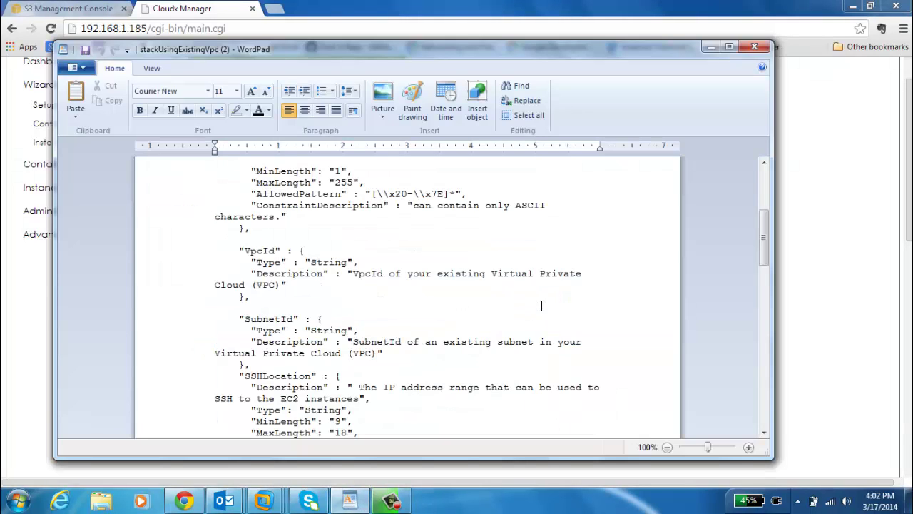
mouse_move(765, 232)
mouse_down()
mouse_move(765, 205)
mouse_move(764, 223)
mouse_up()
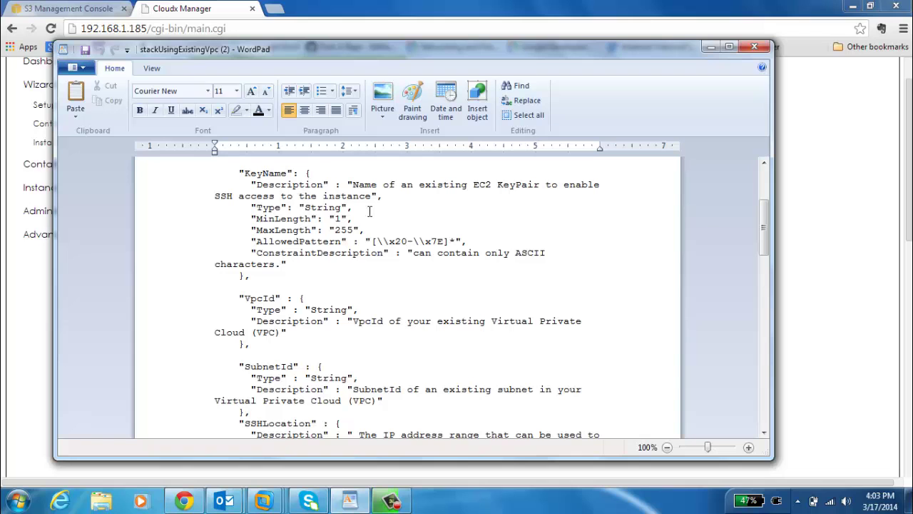
click(711, 49)
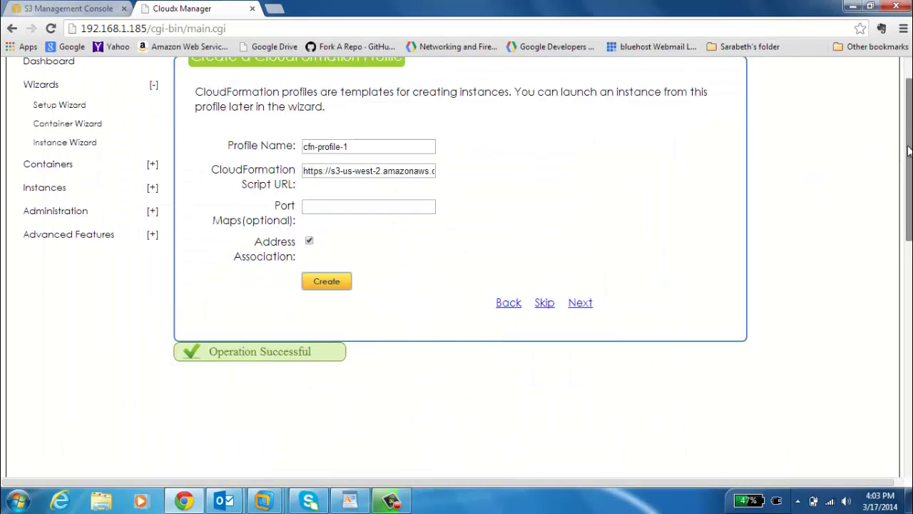
Look up the VPC ID and subnet IDs in the project-1 container's details on the Dashboard.
scroll(907, 153, up, 2)
click(67, 120)
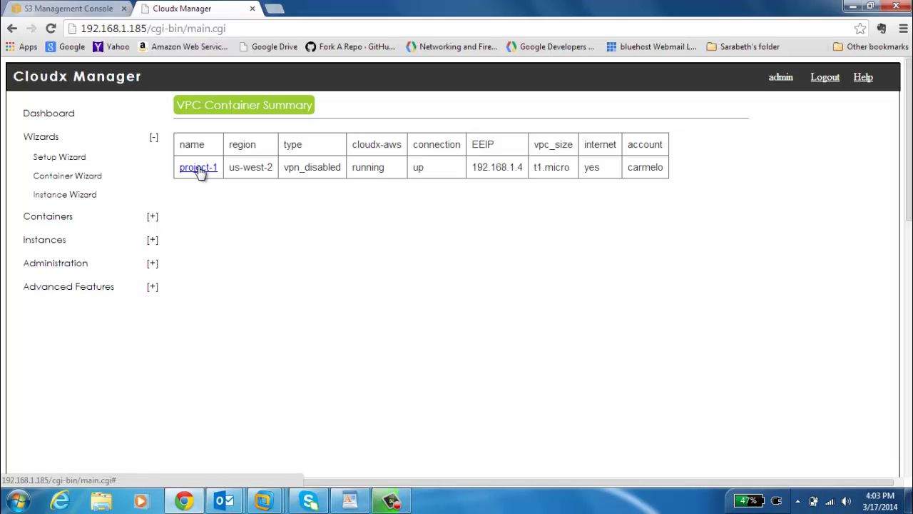
click(199, 168)
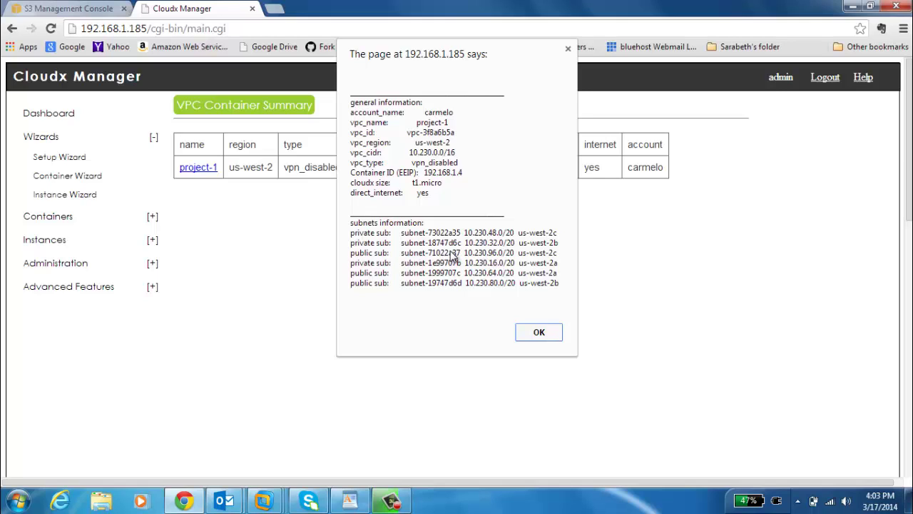
click(537, 334)
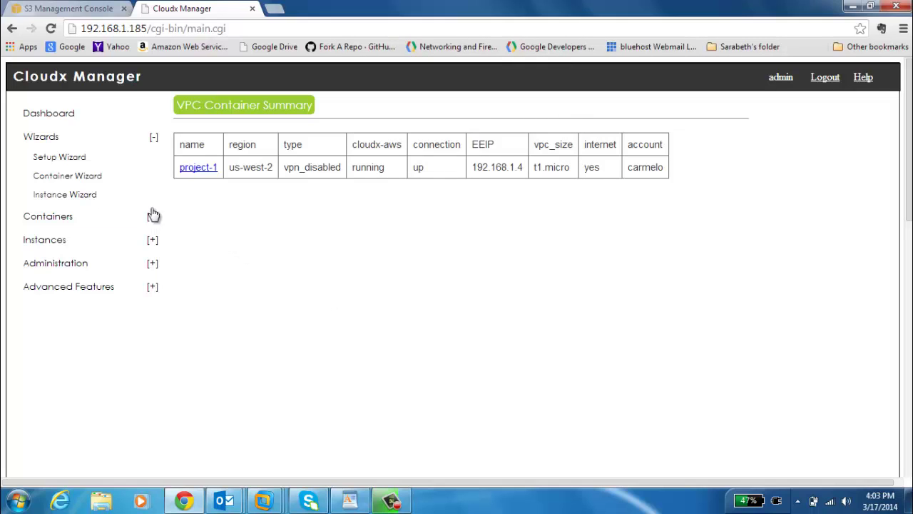
Restart the Instance Wizard with the Cloud Formation Script option and skip the profile creation.
click(72, 197)
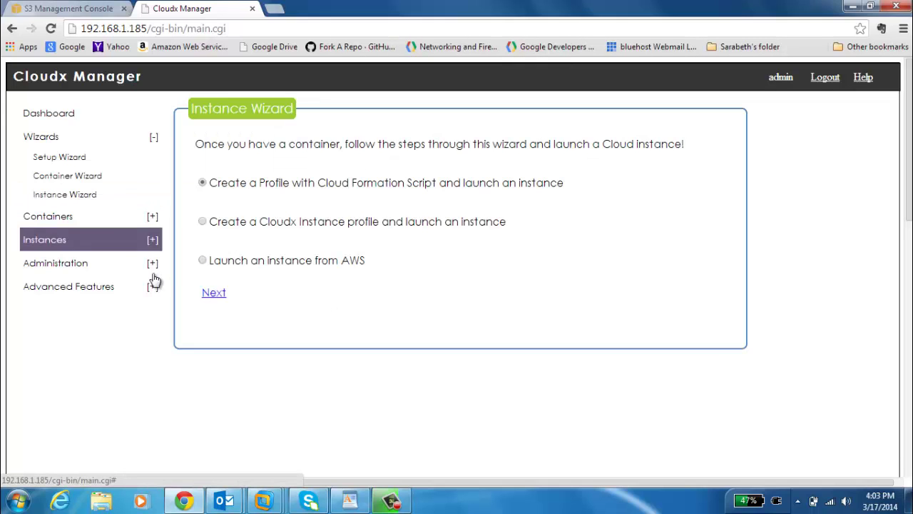
click(214, 294)
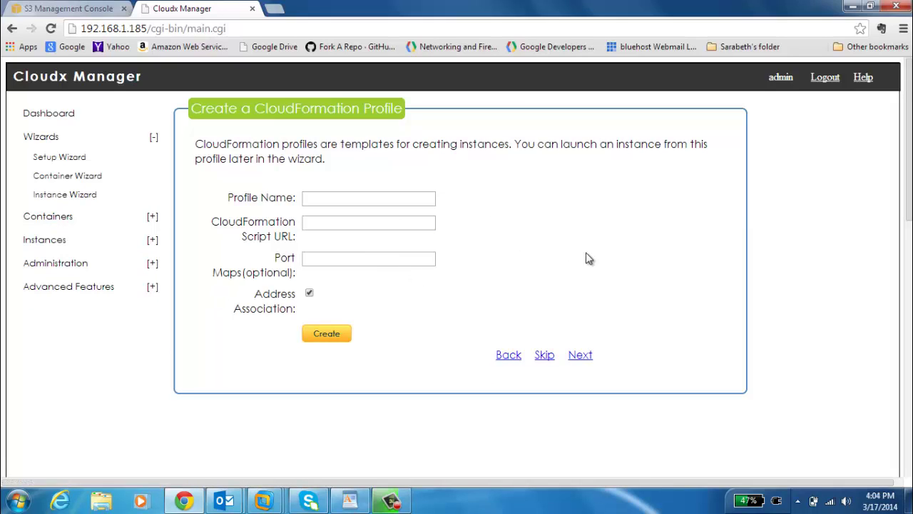
drag(577, 259, 573, 305)
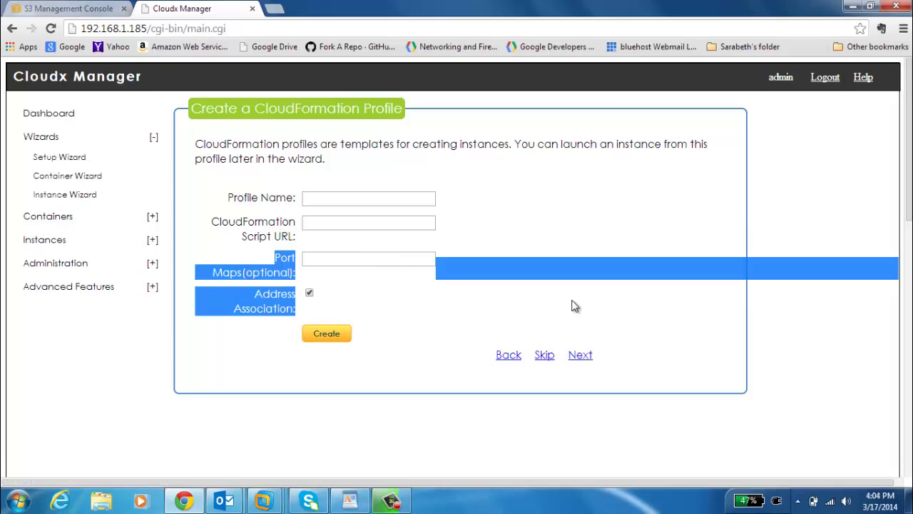
click(545, 360)
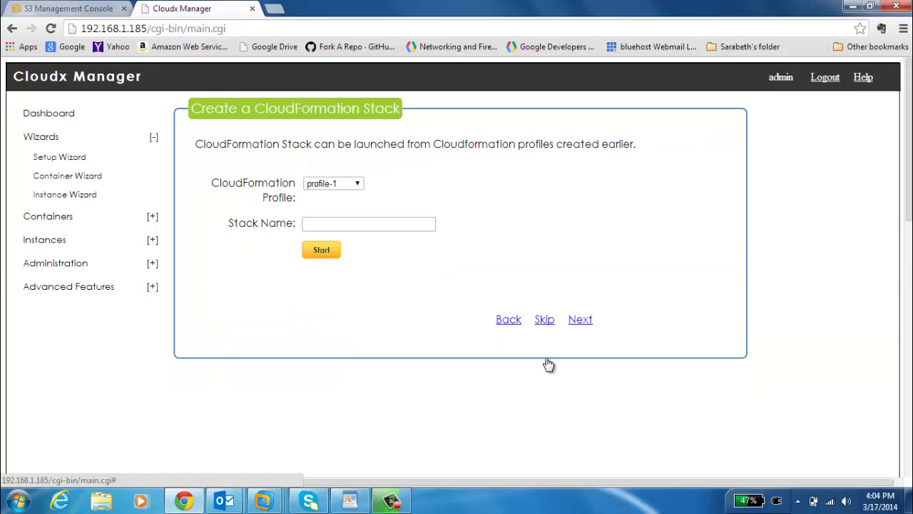
Start a CloudFormation stack named mystack1 from the cfn-profile-1 profile.
click(357, 187)
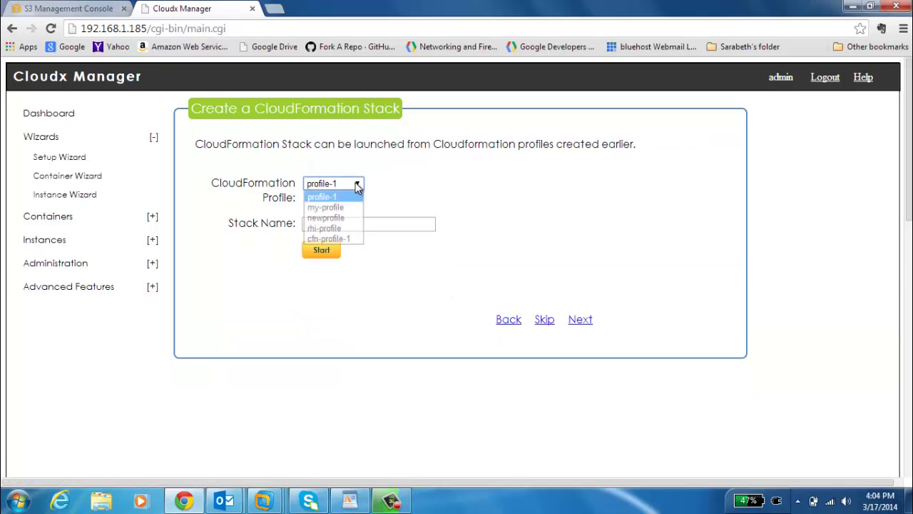
click(346, 241)
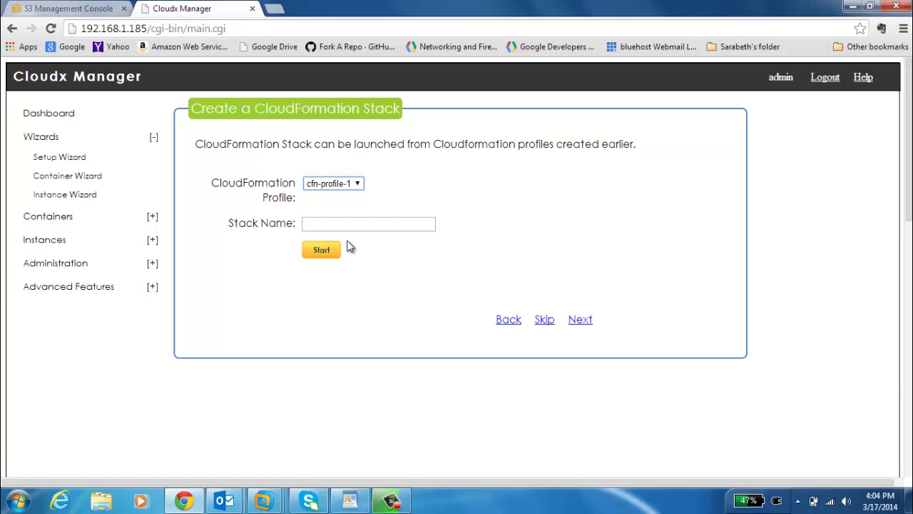
click(346, 225)
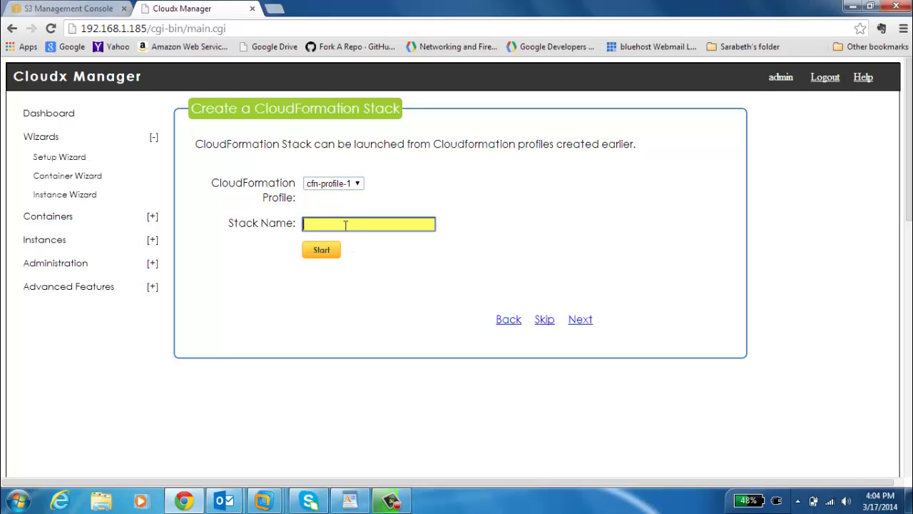
text(mystack1)
click(322, 248)
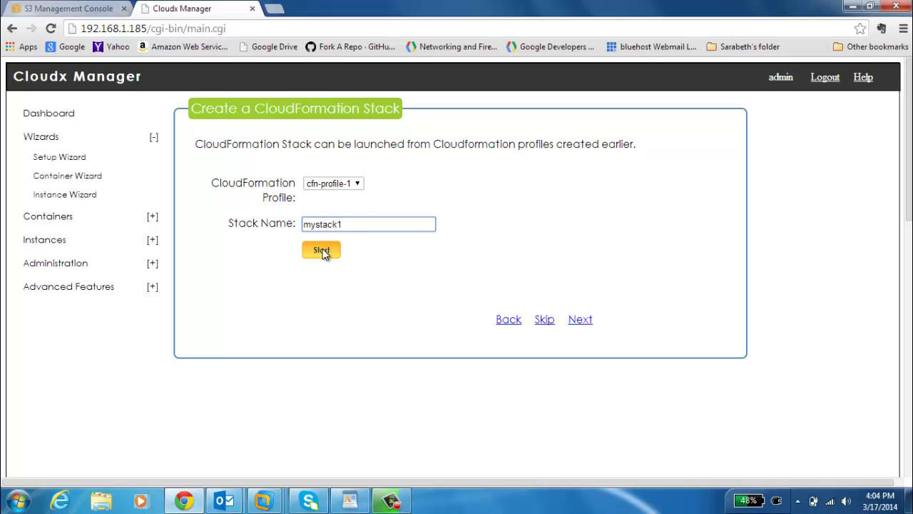
click(322, 251)
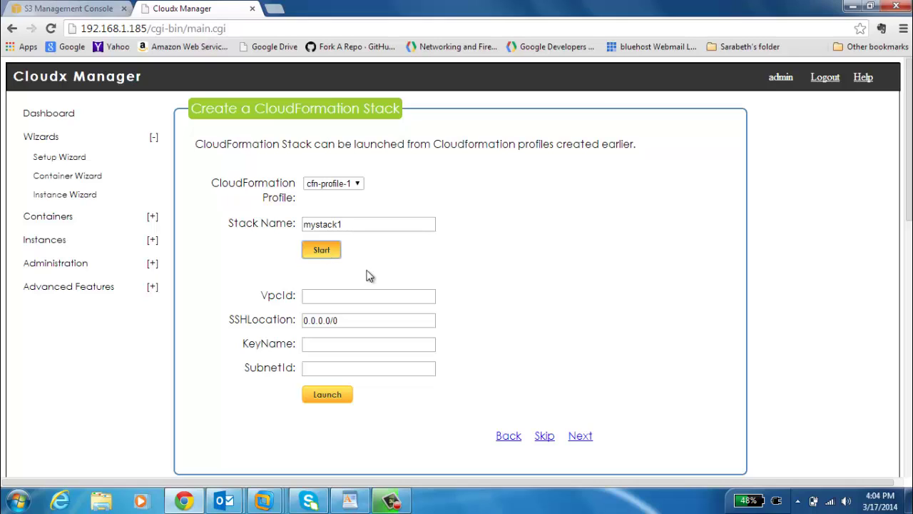
Launch the stack with VpcId vpc-3f8a6b5a, KeyName Dev-oregon and SubnetId subnet-71022a37.
click(396, 296)
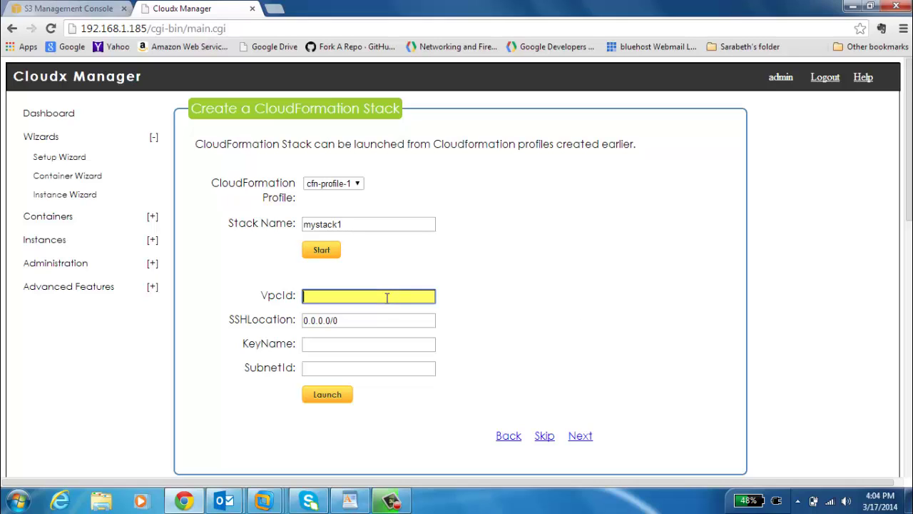
text(vpc-3f8a6b5a)
click(388, 320)
click(377, 344)
text(D)
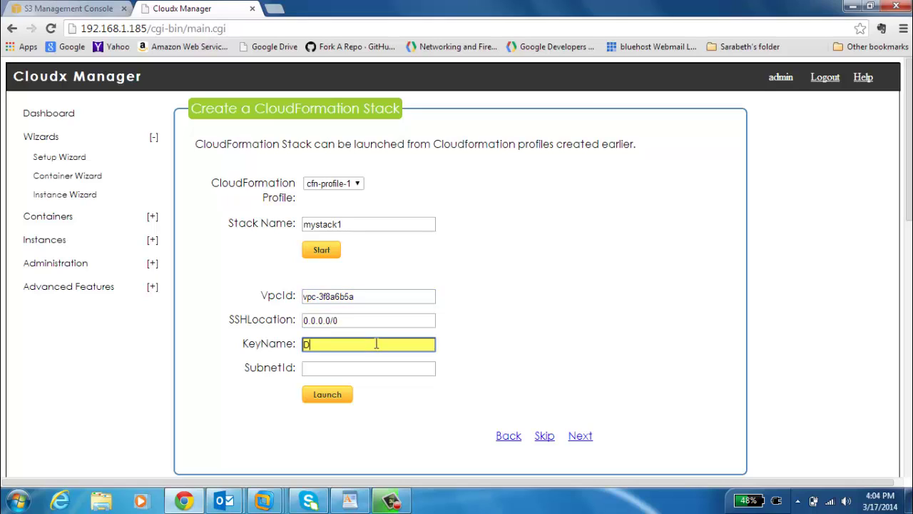
text(ev-oregon)
click(360, 367)
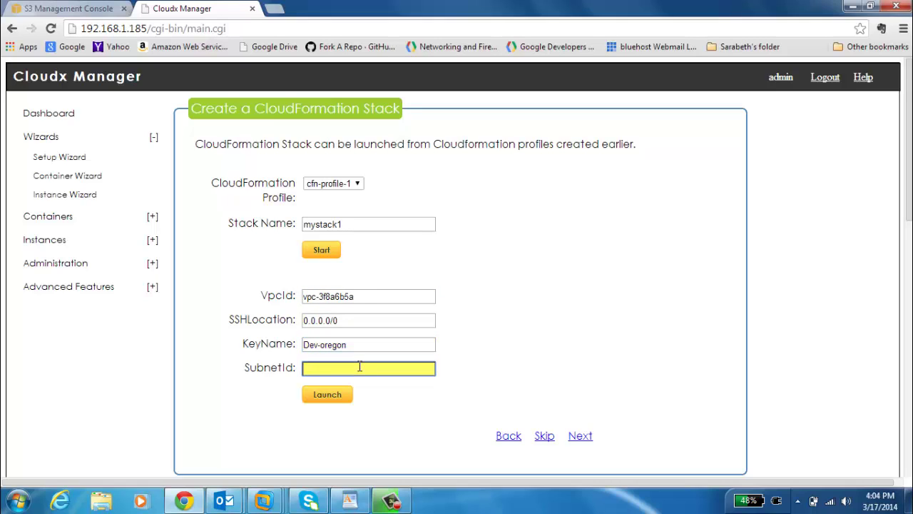
text(subnet-71022a37)
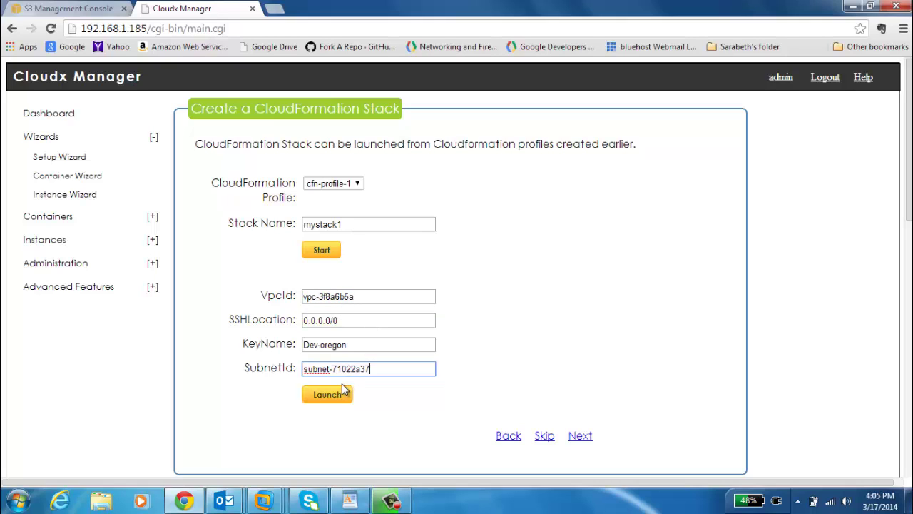
click(328, 397)
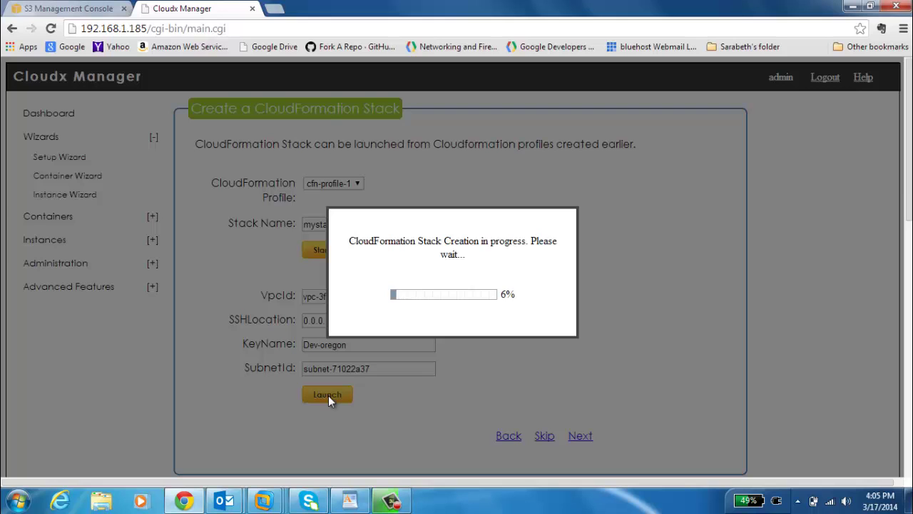
Switch to the AWS CloudFormation console and inspect the outputs and resources of the mystack1 stack.
click(62, 9)
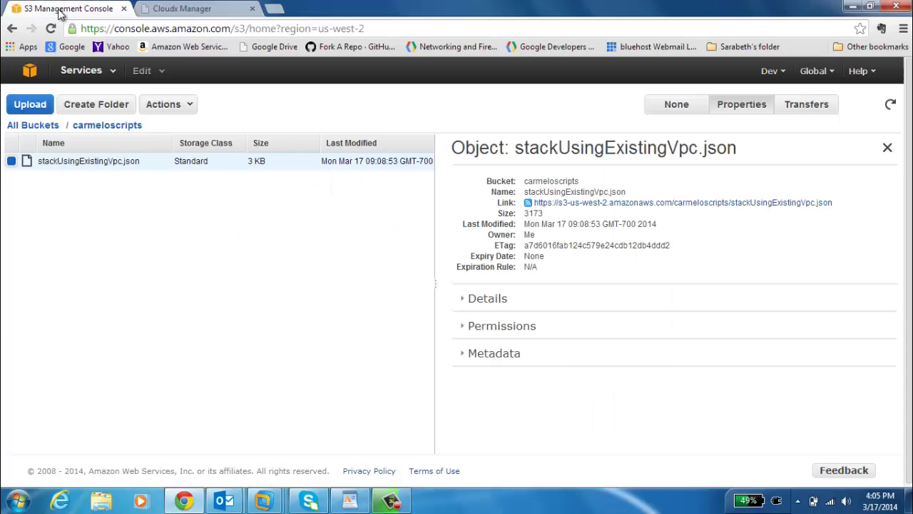
click(76, 71)
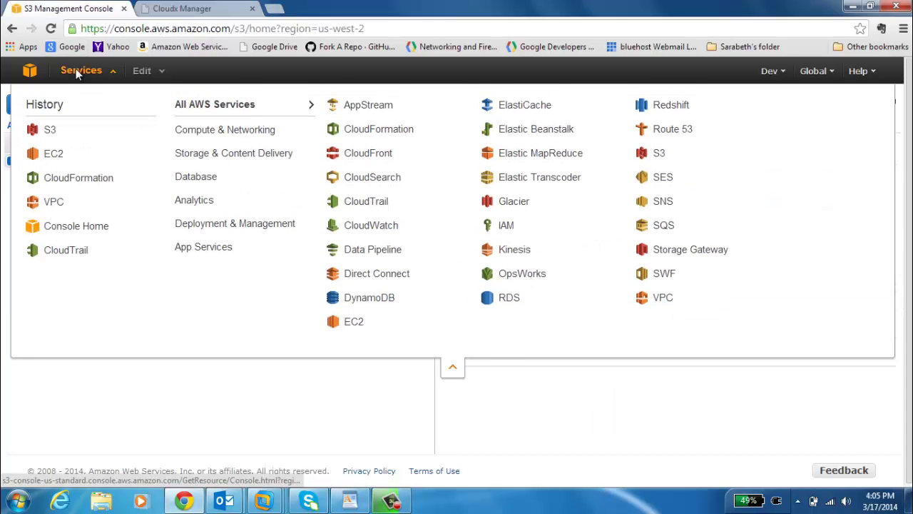
click(73, 183)
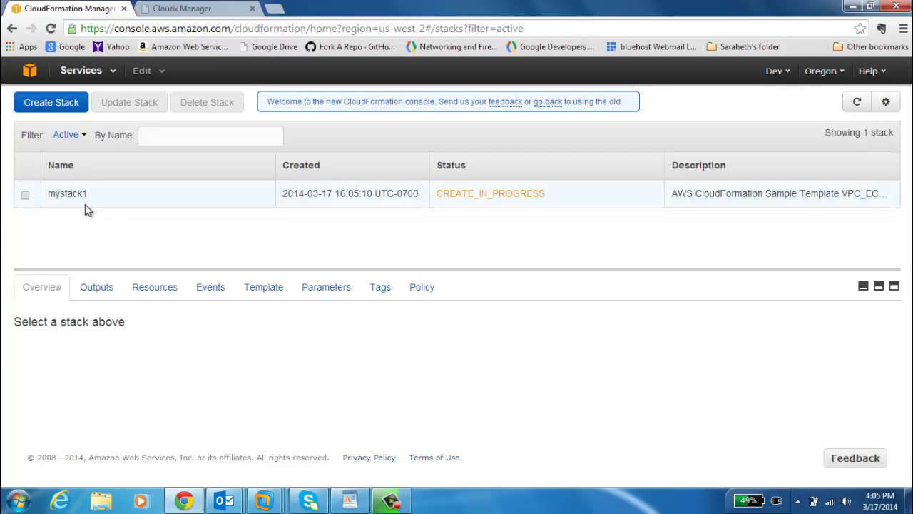
click(25, 197)
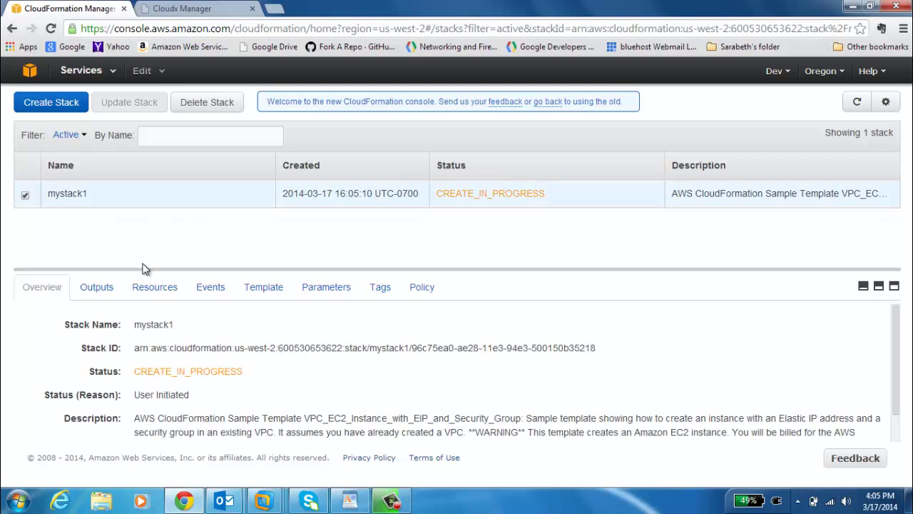
click(105, 294)
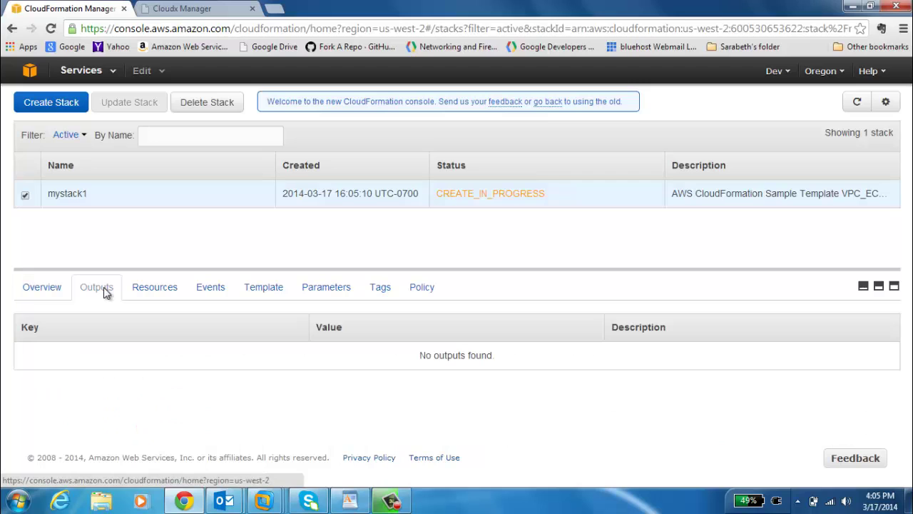
click(151, 290)
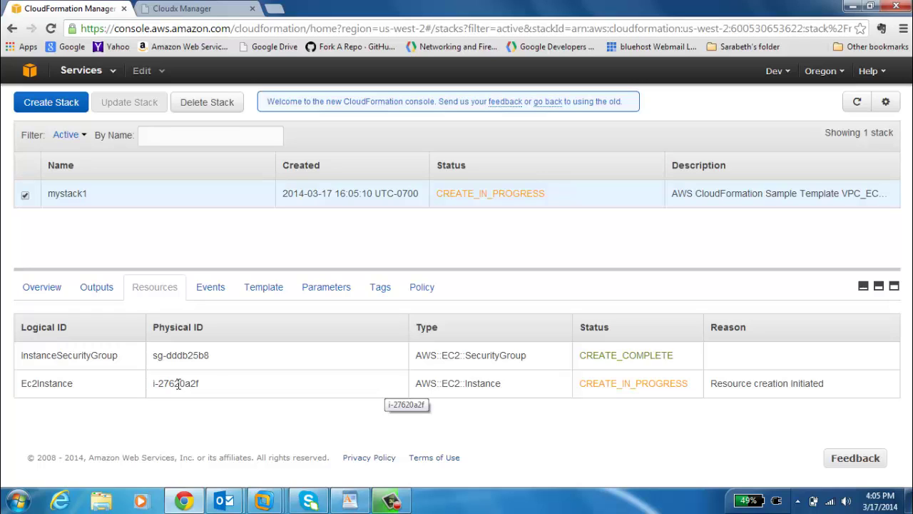
click(51, 30)
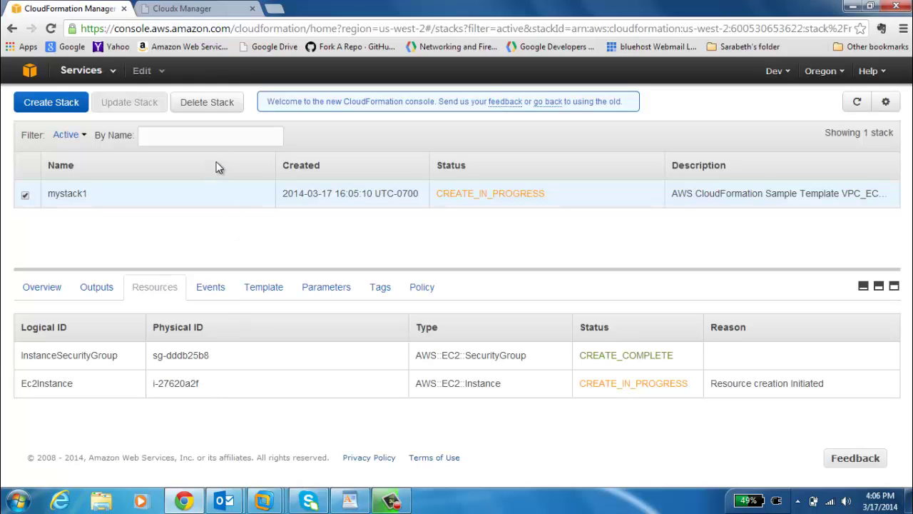
Return to Cloudx Manager and review the stack launch result with its address and port associations.
click(182, 8)
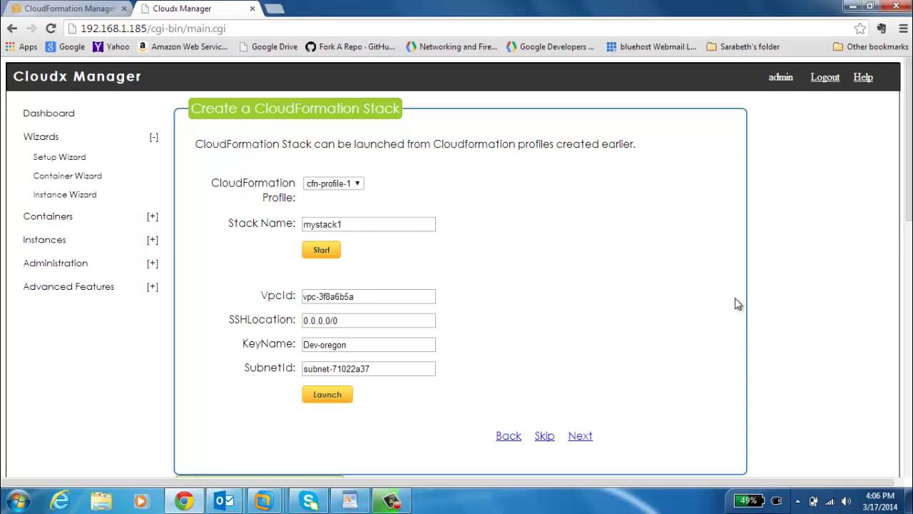
drag(910, 200, 910, 264)
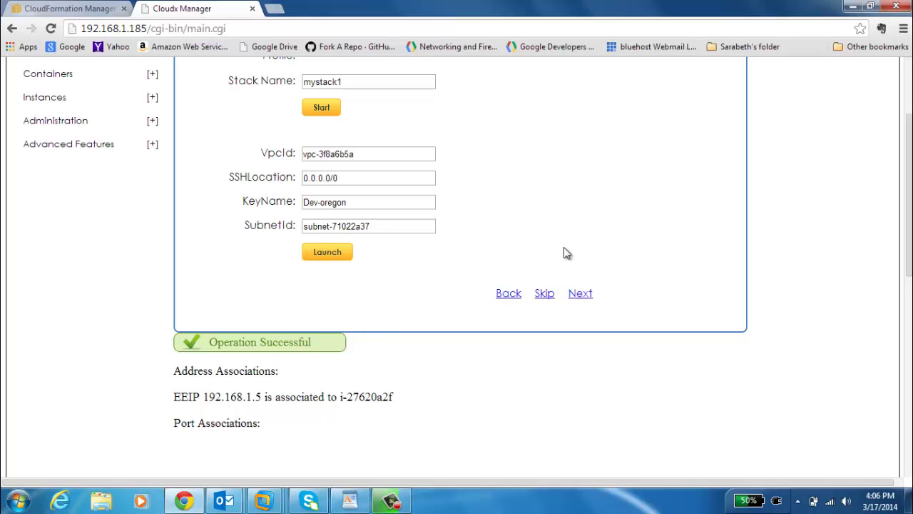
drag(910, 233, 911, 196)
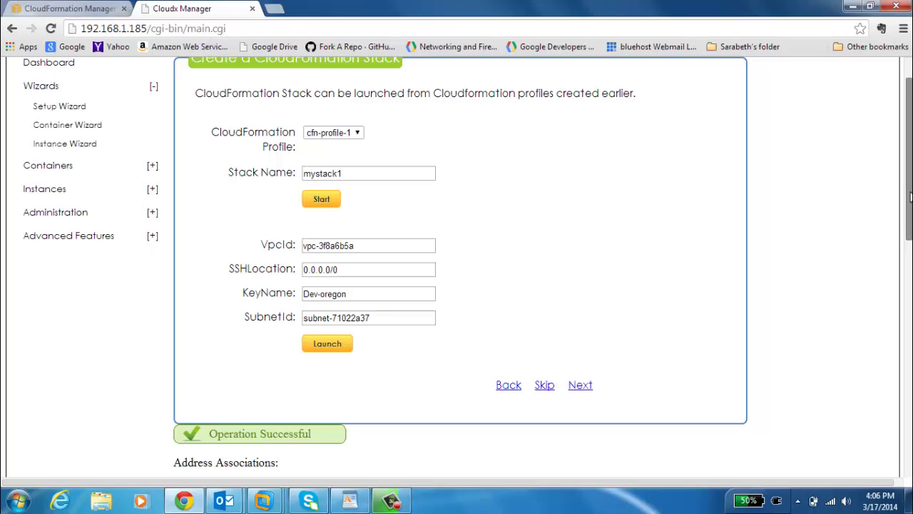
scroll(910, 197, up, 1)
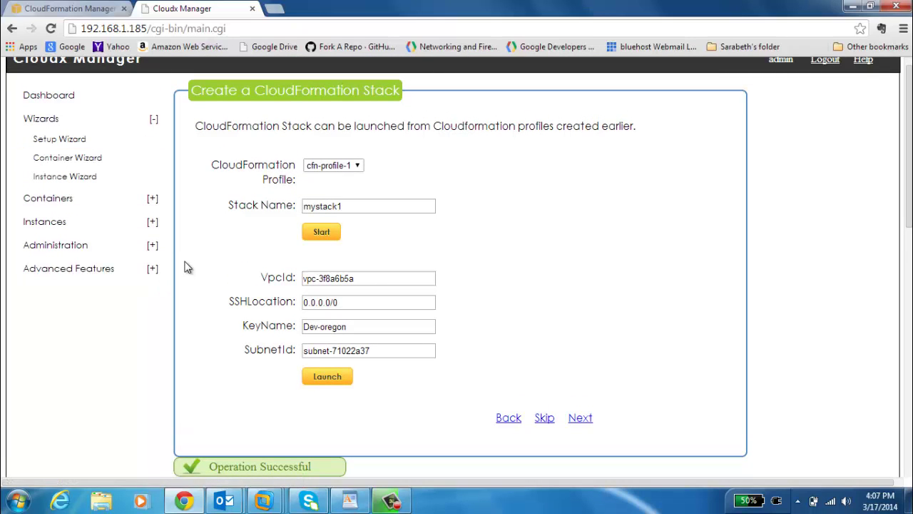
Look through the CloudFormation stack profile and stack options available under Instances in the Cloudx Manager navigation.
click(152, 224)
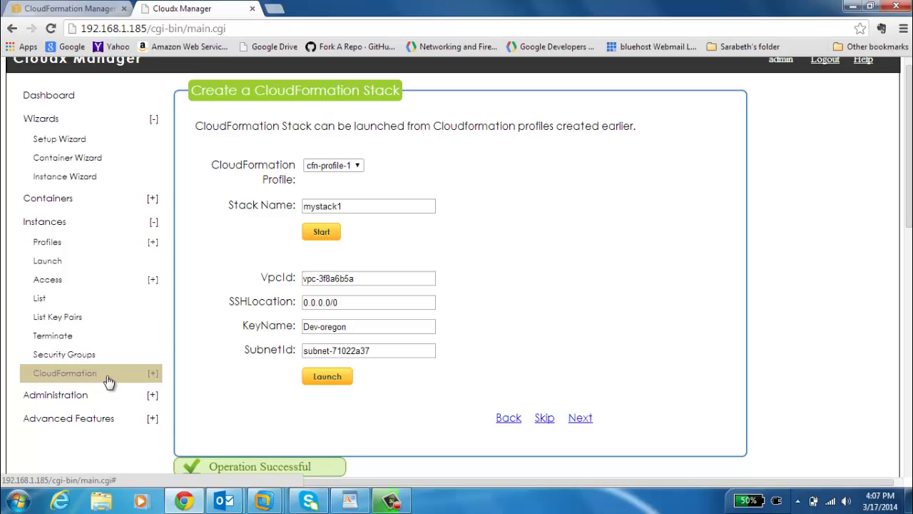
click(151, 375)
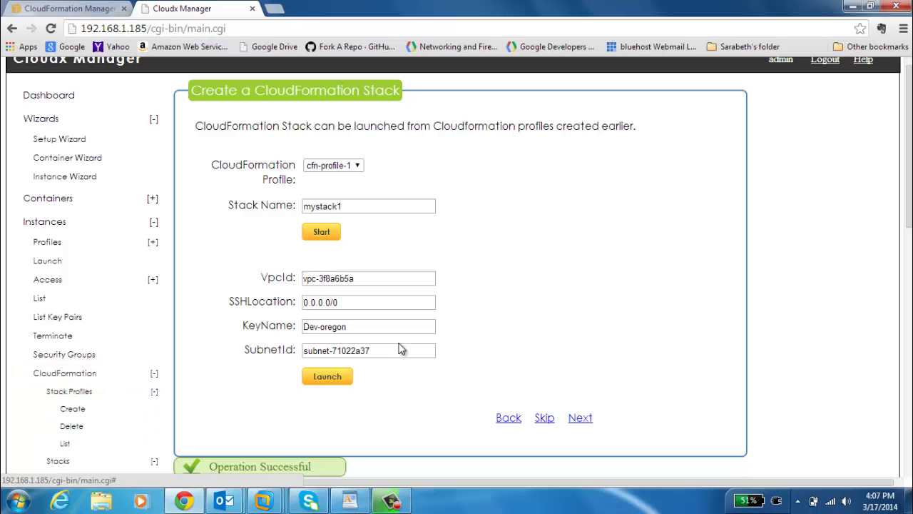
drag(909, 227, 909, 261)
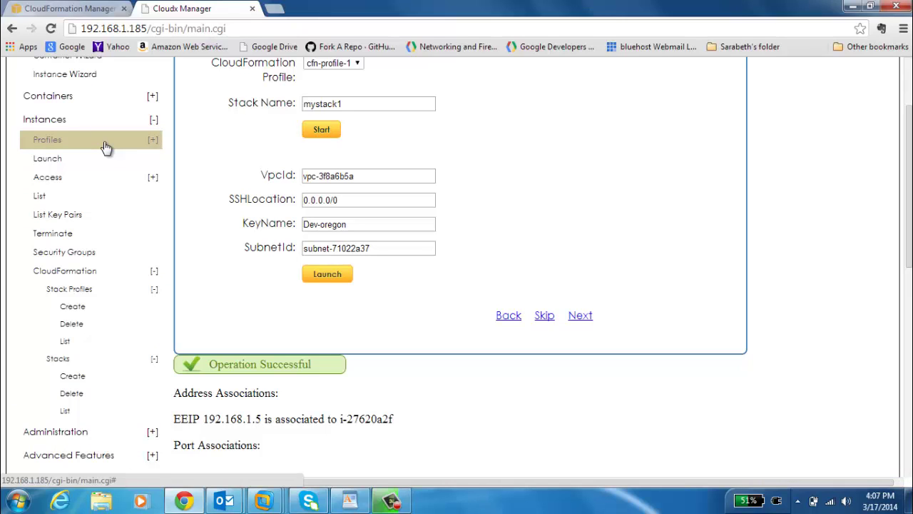
click(152, 123)
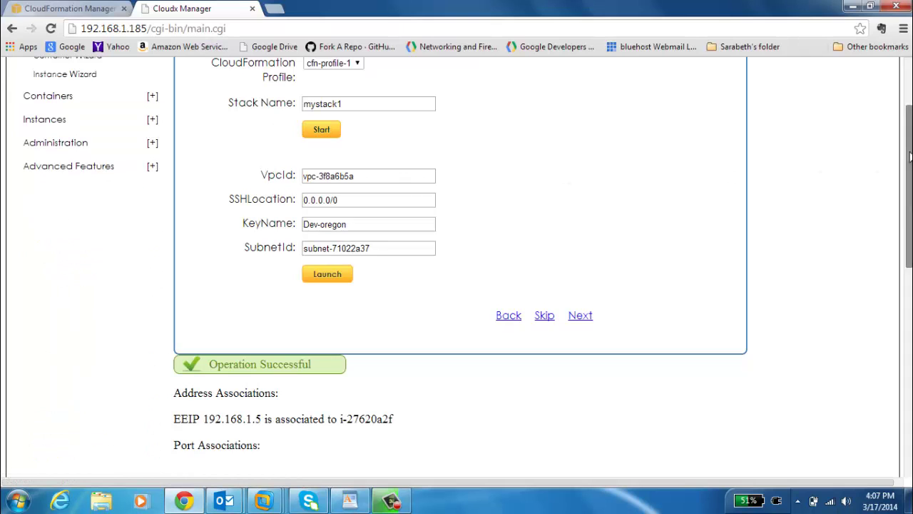
scroll(911, 156, up, 1)
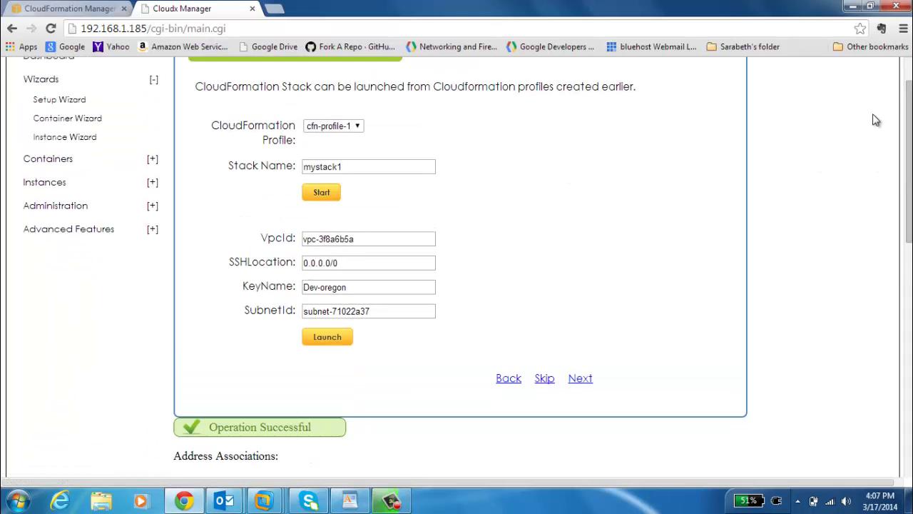
Switch to the AWS console and open the list of running EC2 instances.
click(66, 10)
click(87, 71)
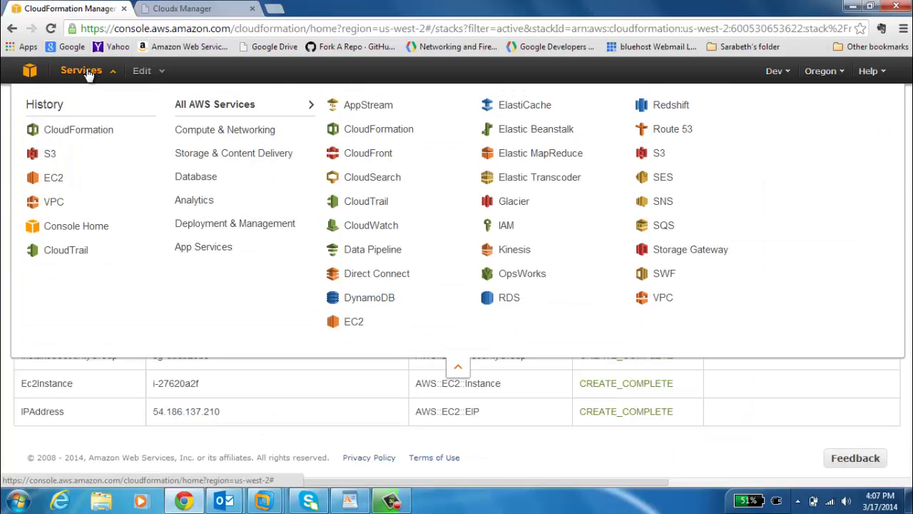
click(53, 180)
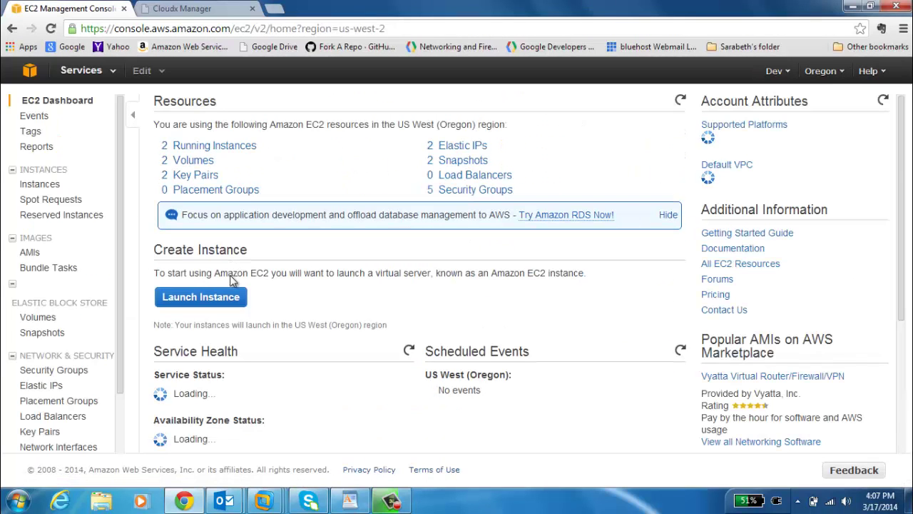
click(239, 150)
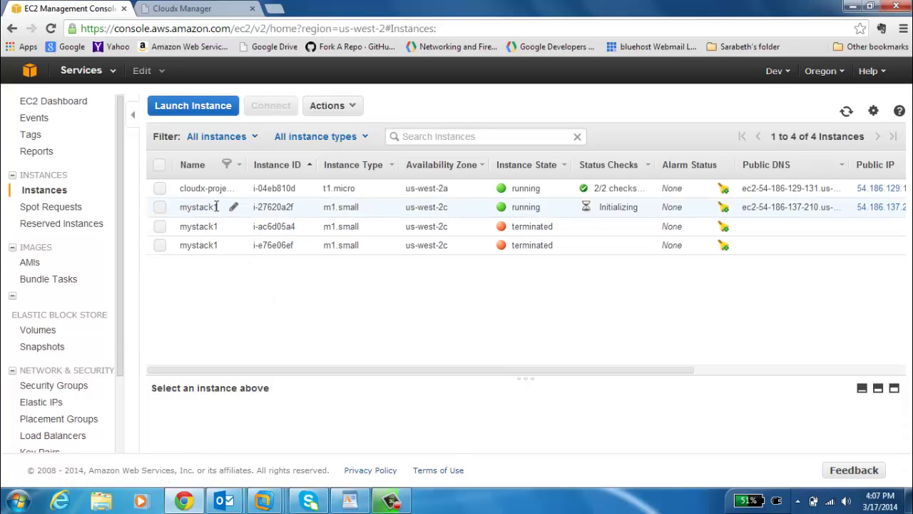
Examine the running mystack1 instance's VPC ID, subnet ID and IP addresses, and refresh the instance list.
click(160, 207)
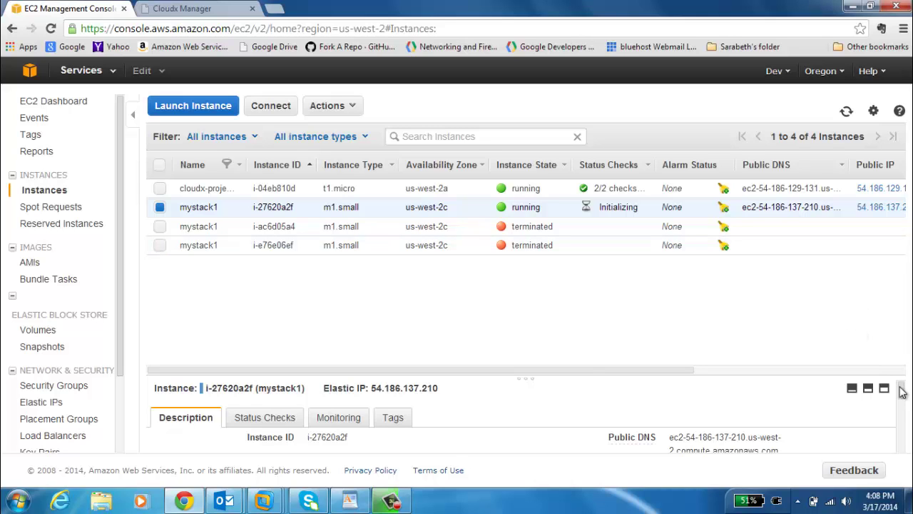
drag(903, 395, 905, 413)
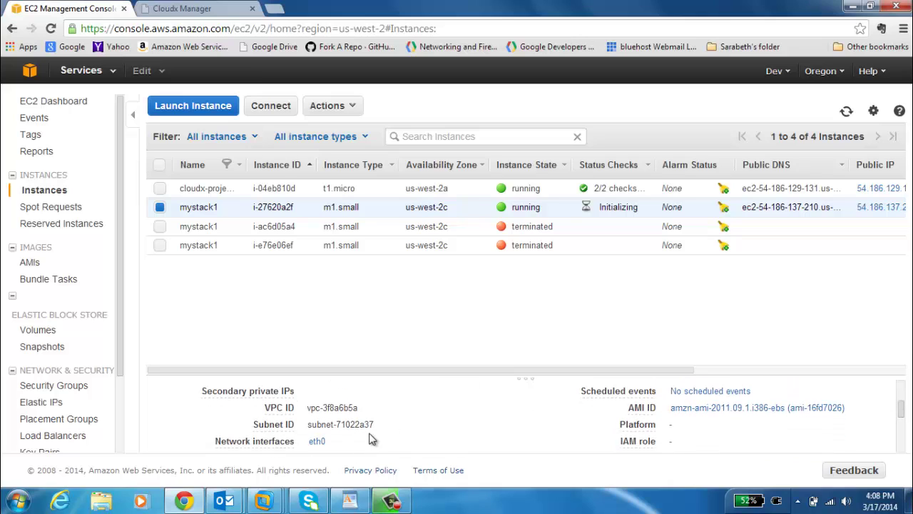
drag(309, 407, 359, 407)
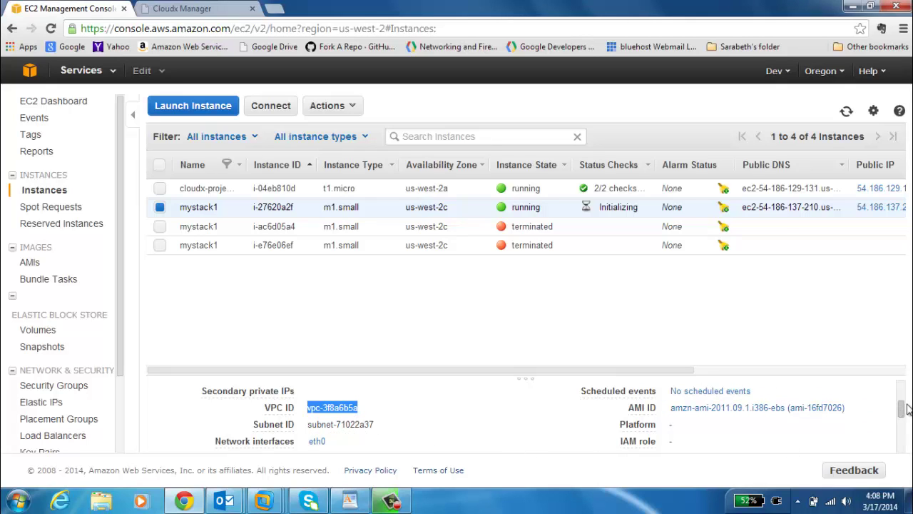
mouse_move(902, 408)
mouse_down()
mouse_move(903, 418)
mouse_move(903, 397)
mouse_up()
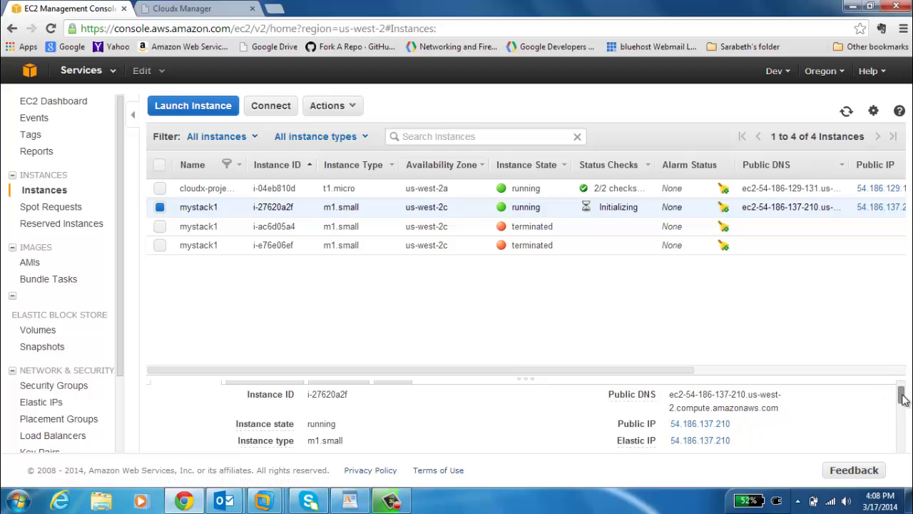
drag(904, 399, 903, 404)
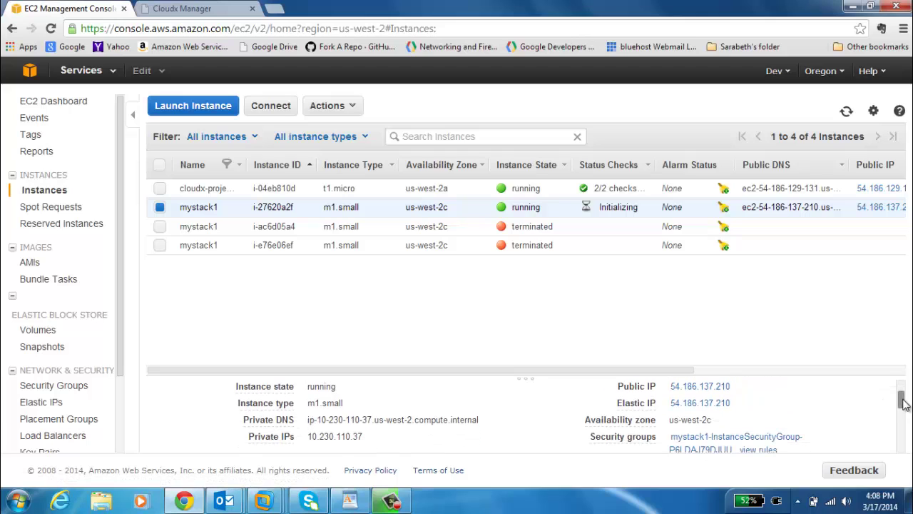
click(52, 29)
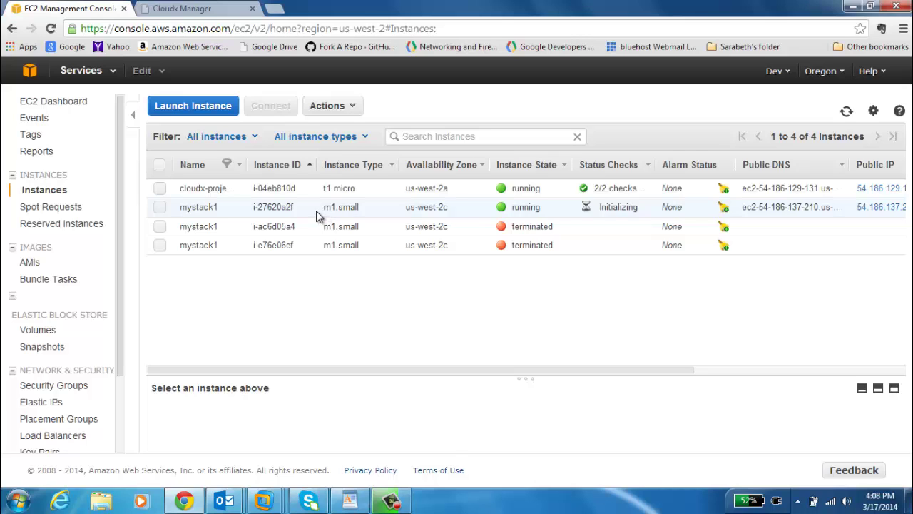
Return to the address associations in Cloudx Manager, launch PuTTY and place its configuration window clear of them.
click(219, 16)
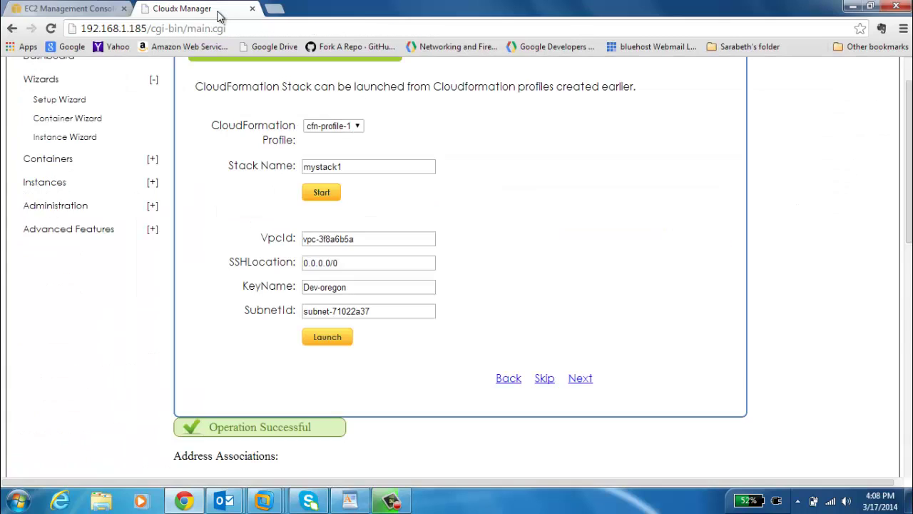
drag(910, 216, 909, 276)
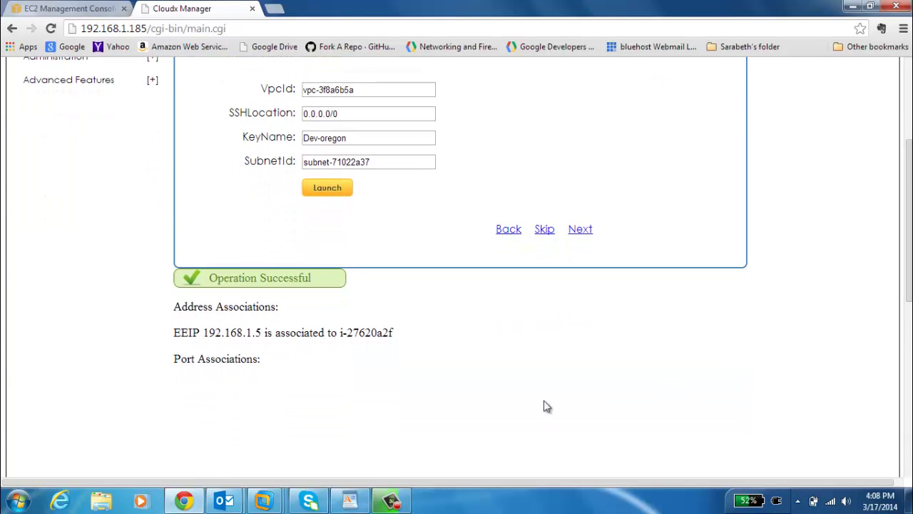
click(19, 503)
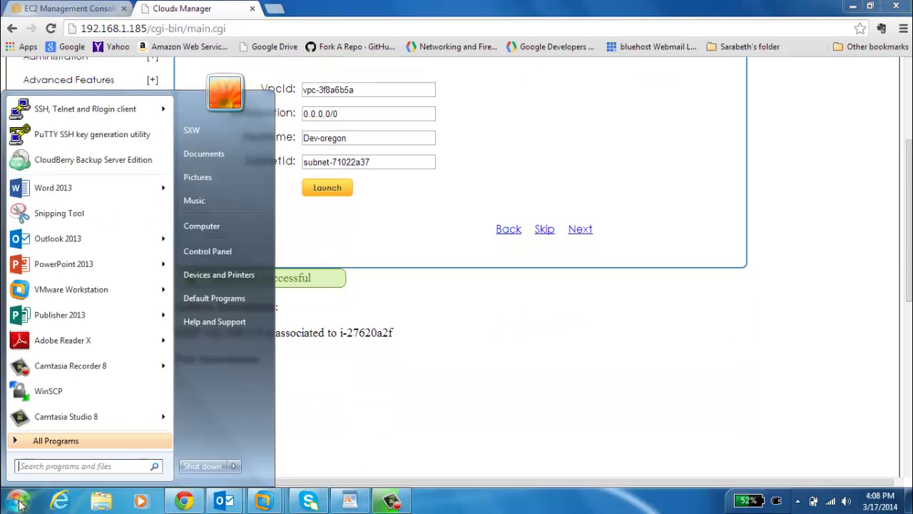
click(38, 116)
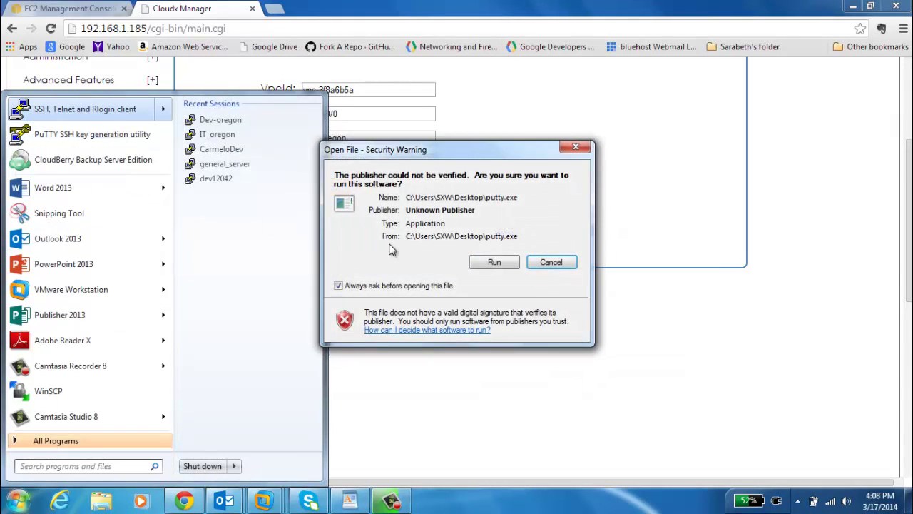
click(499, 264)
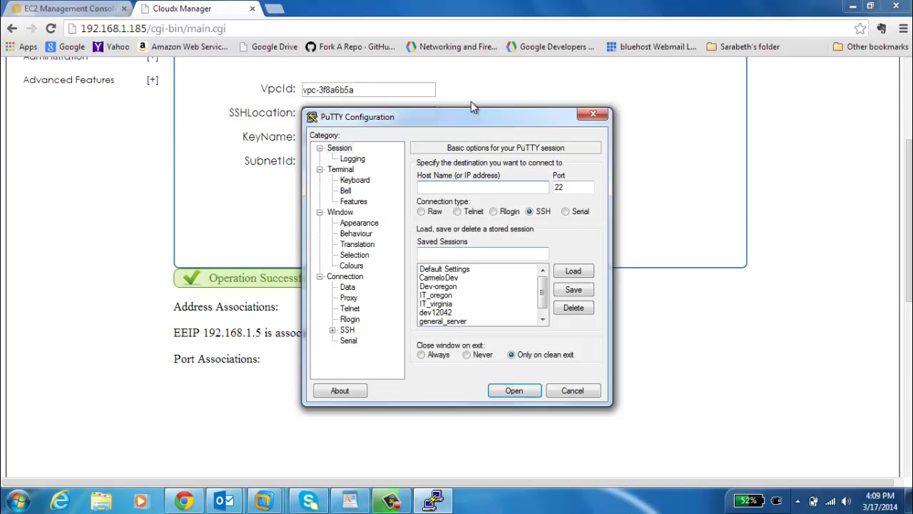
drag(480, 119, 623, 110)
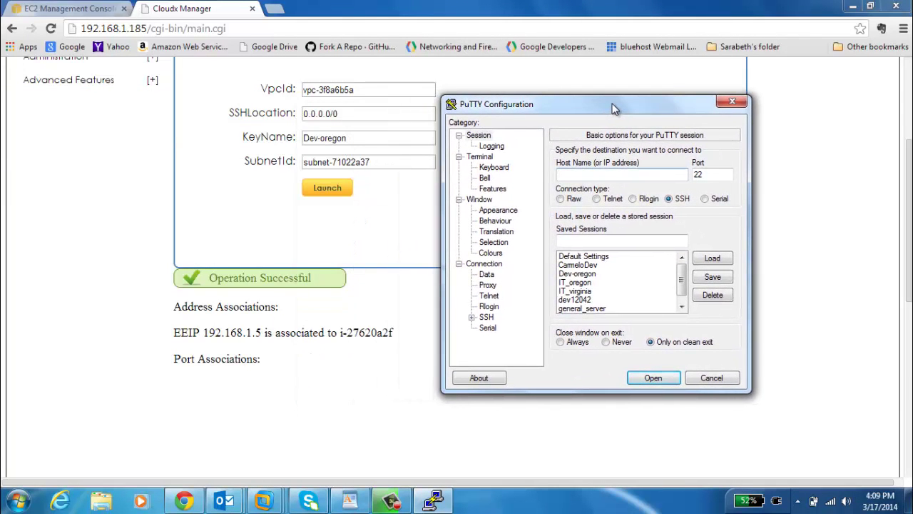
Load the saved Dev-oregon session, set the host to 192.168.1.5 and try to open the SSH connection.
click(579, 274)
click(712, 258)
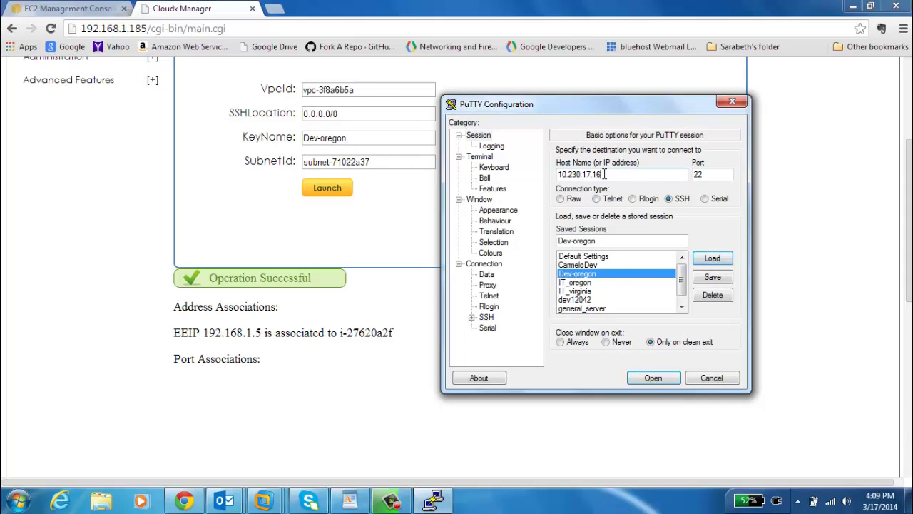
drag(603, 175, 512, 191)
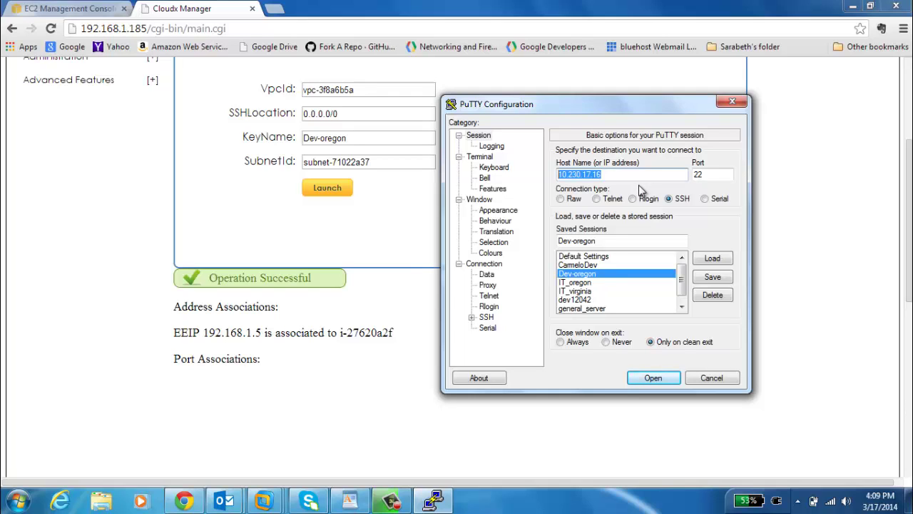
text(192.168.1.5)
click(653, 378)
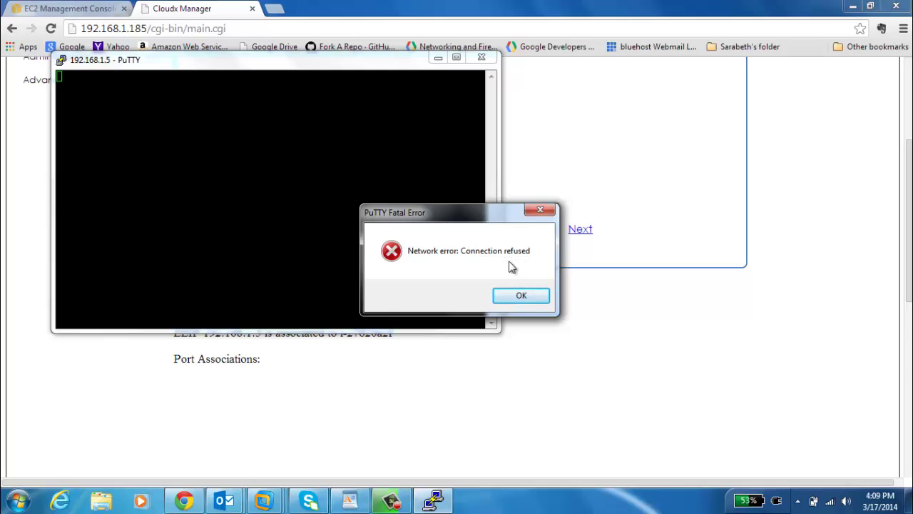
click(520, 297)
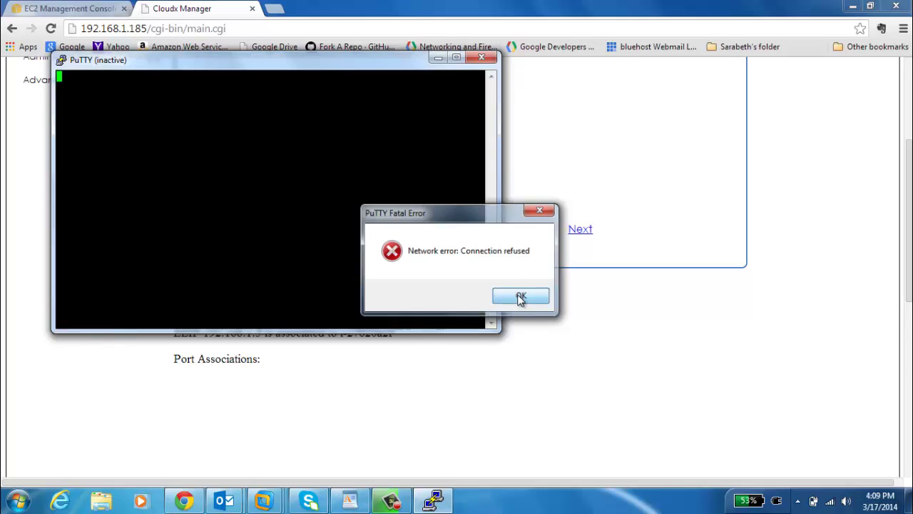
Close the inactive PuTTY session and check the mystack1 instance's status in the AWS console.
click(482, 57)
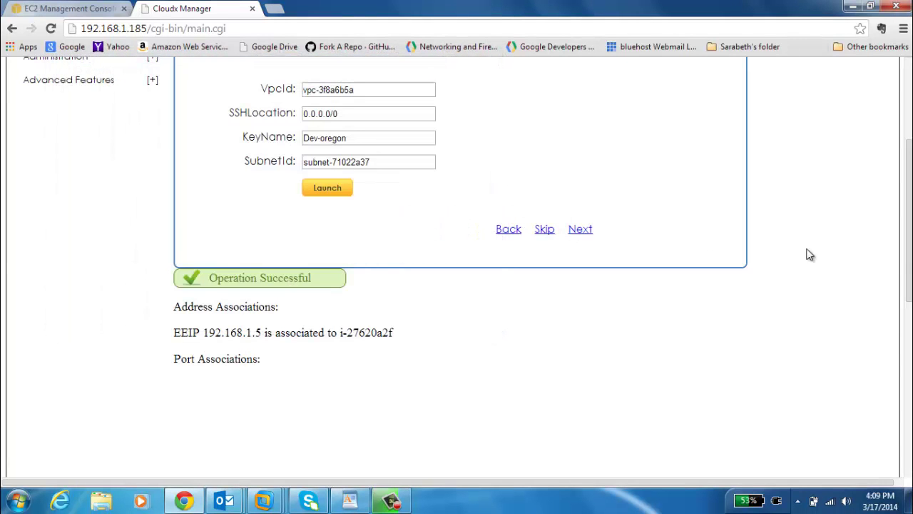
drag(904, 256, 903, 169)
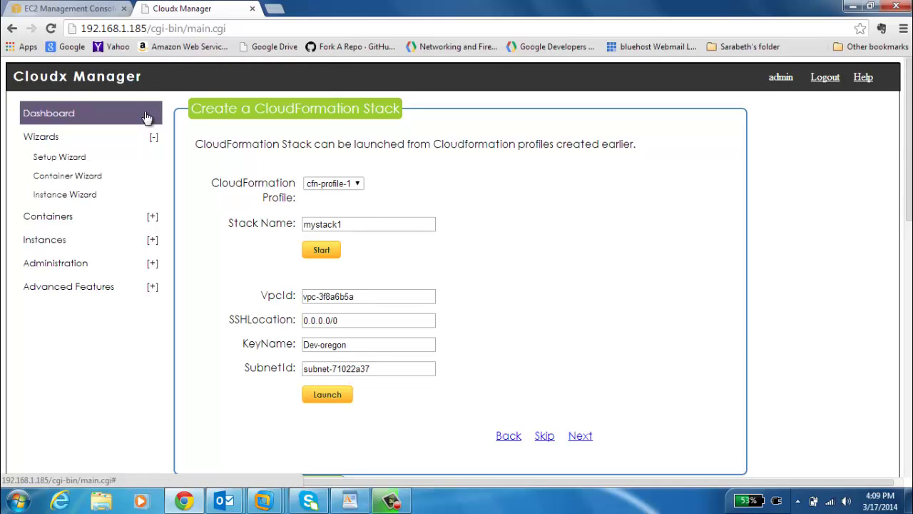
click(80, 9)
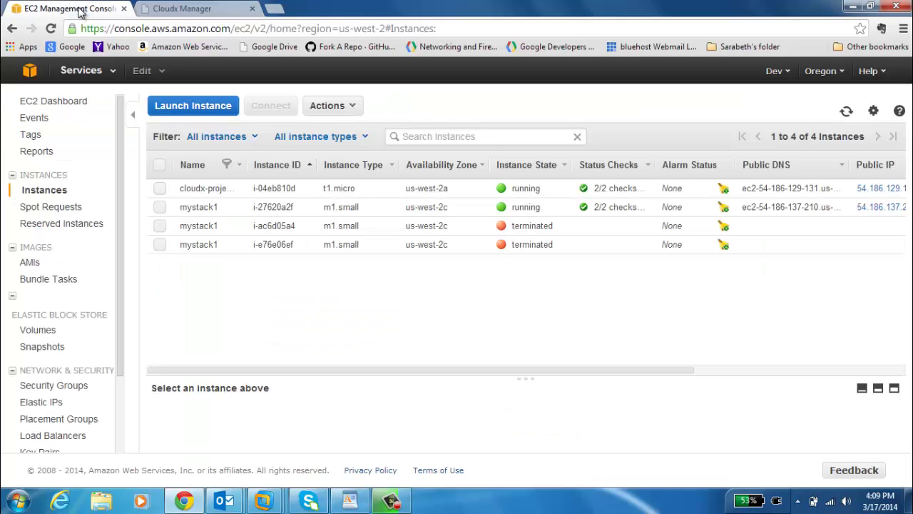
click(187, 10)
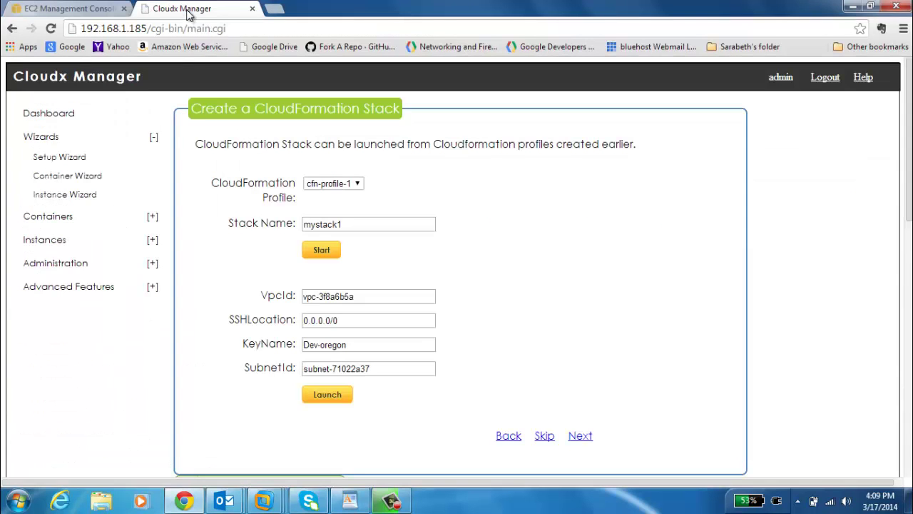
Expand the Advanced Features in Cloudx Manager and look through the Direct Connect options.
click(154, 289)
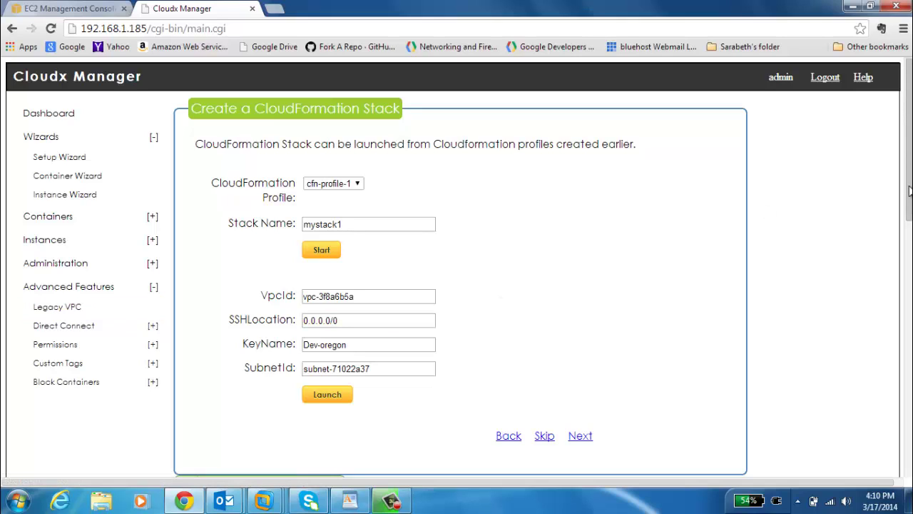
scroll(911, 190, down, 1)
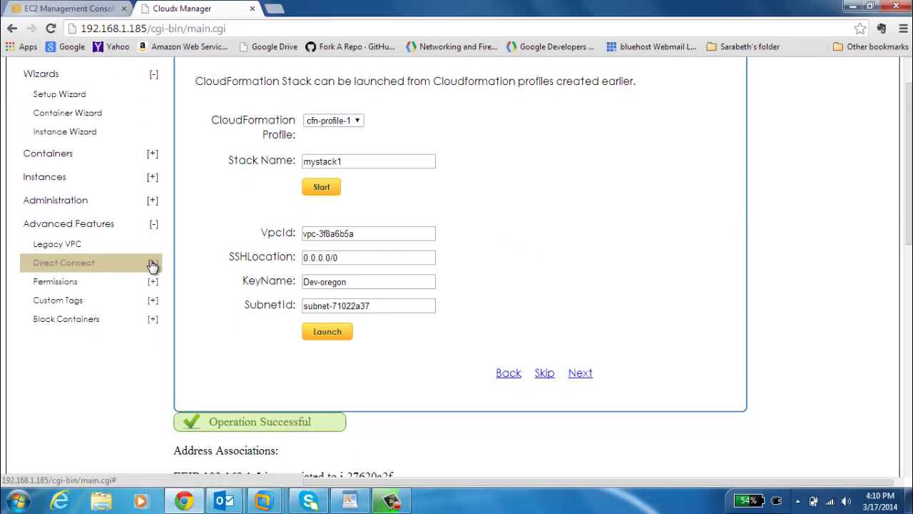
click(153, 266)
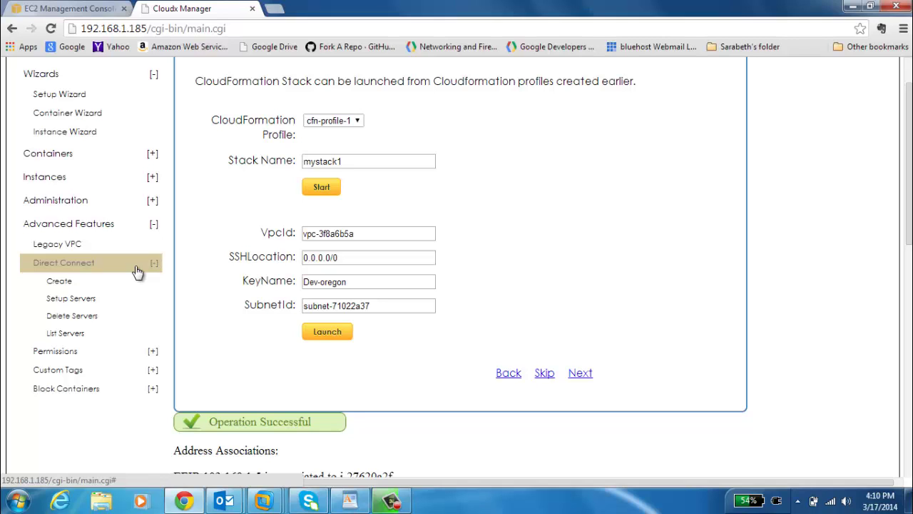
click(137, 270)
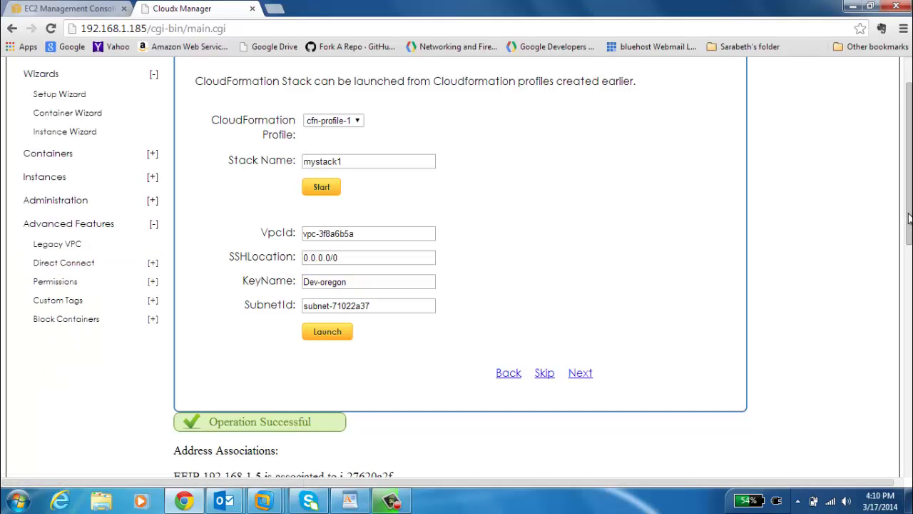
Launch PuTTY again, load the saved Dev-oregon session and keep its window clear of the address associations.
drag(909, 214, 909, 237)
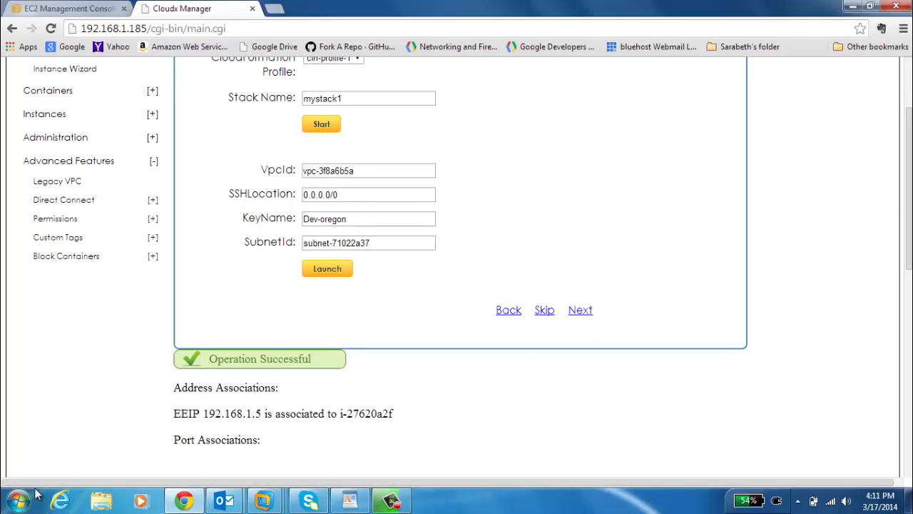
click(17, 503)
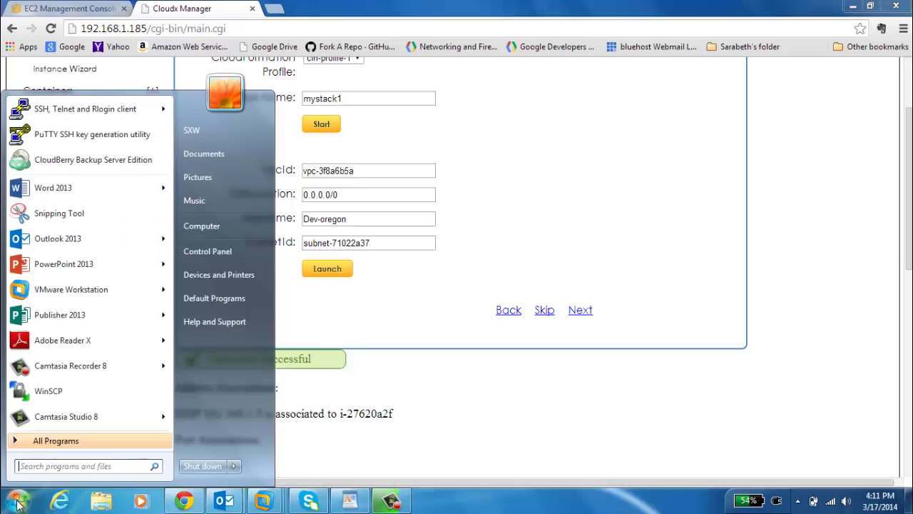
click(73, 108)
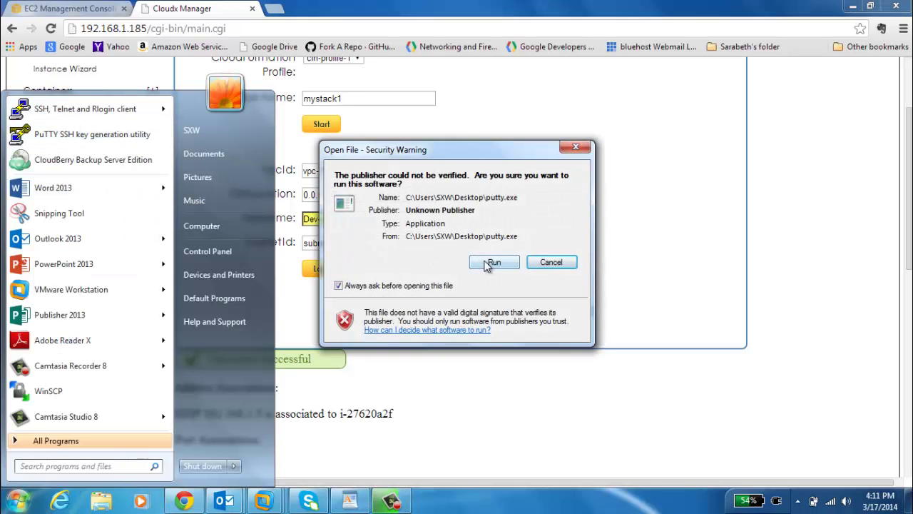
click(491, 264)
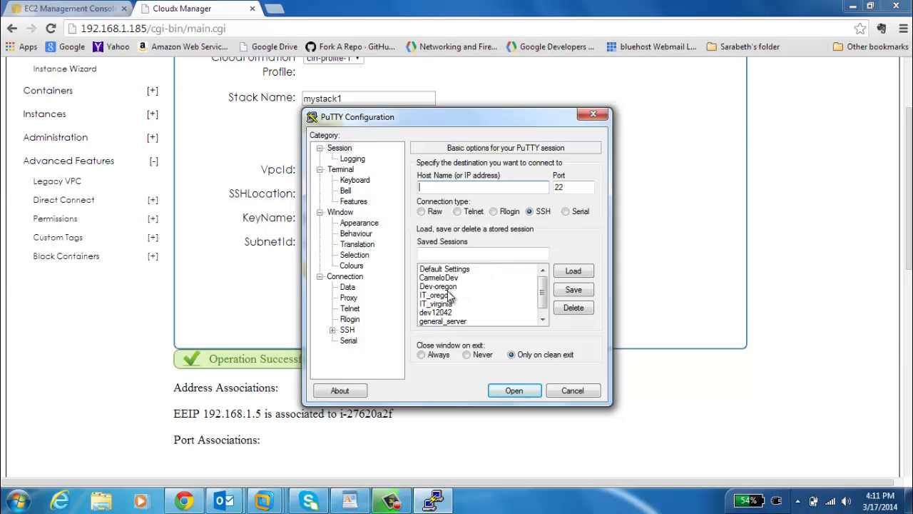
click(447, 295)
click(446, 286)
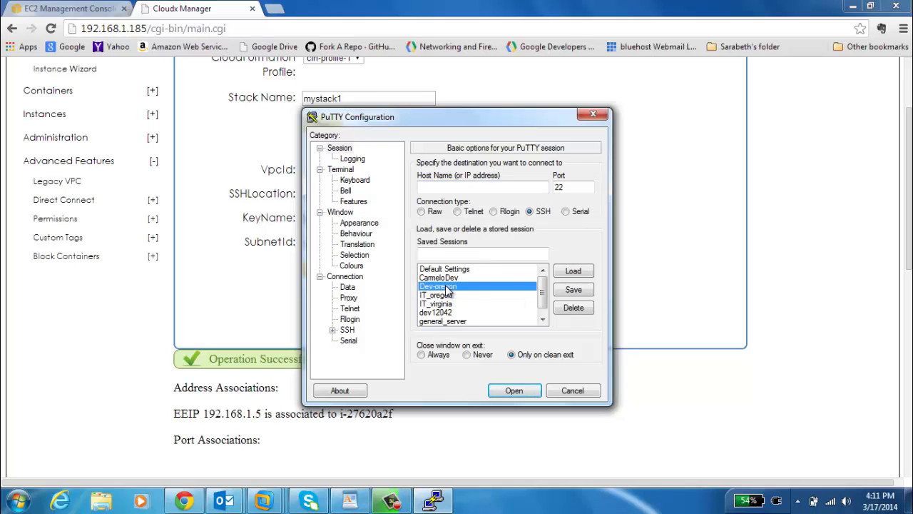
click(582, 271)
drag(486, 117, 672, 135)
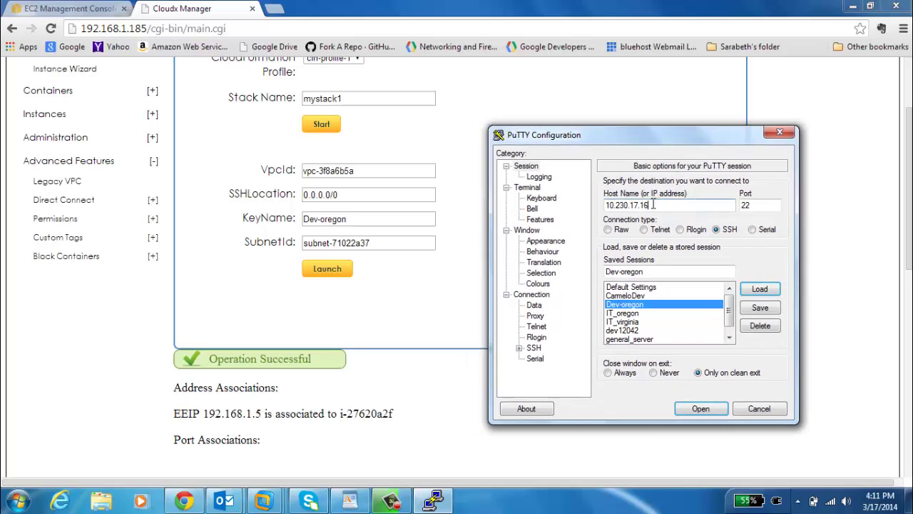
Replace the session's host address with 192.168.1.5 and open the SSH connection.
drag(653, 205, 548, 211)
text(192)
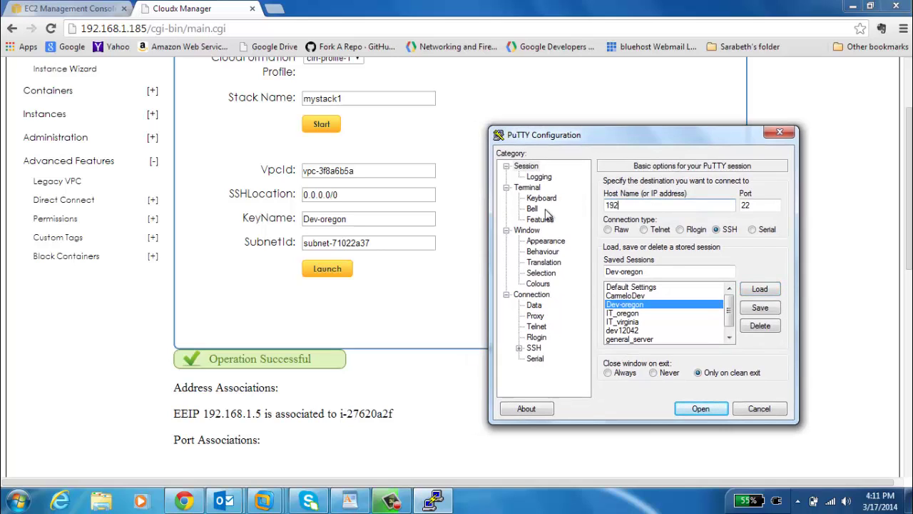
text(.168.1.5)
click(691, 415)
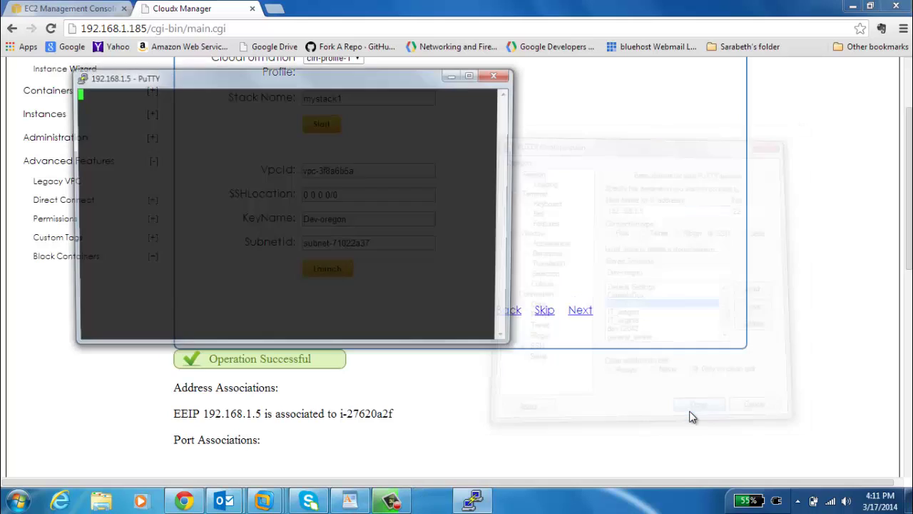
Bring the PuTTY session back to the front and accept the server's new host key into the cache.
click(532, 331)
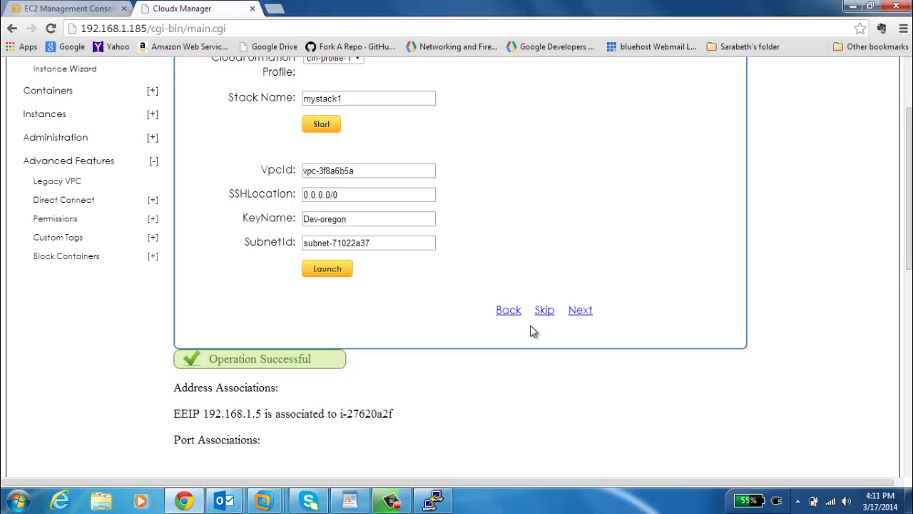
click(434, 499)
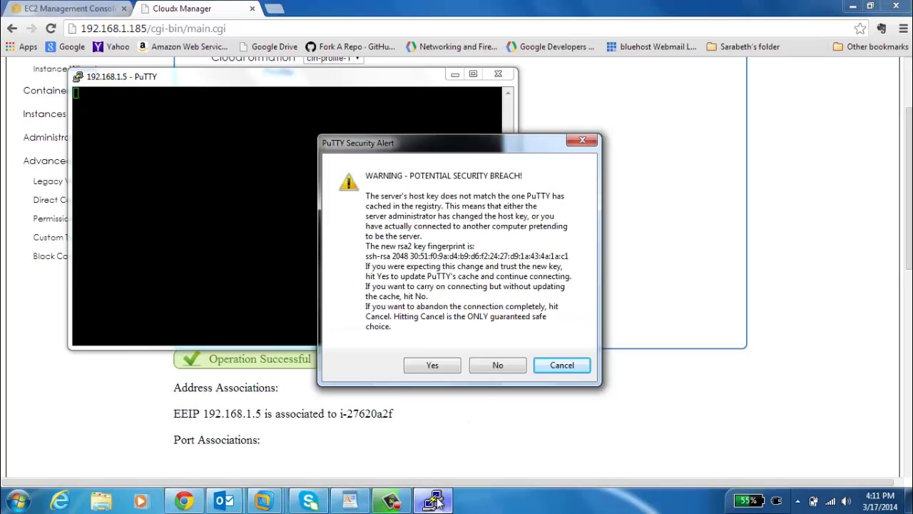
click(435, 366)
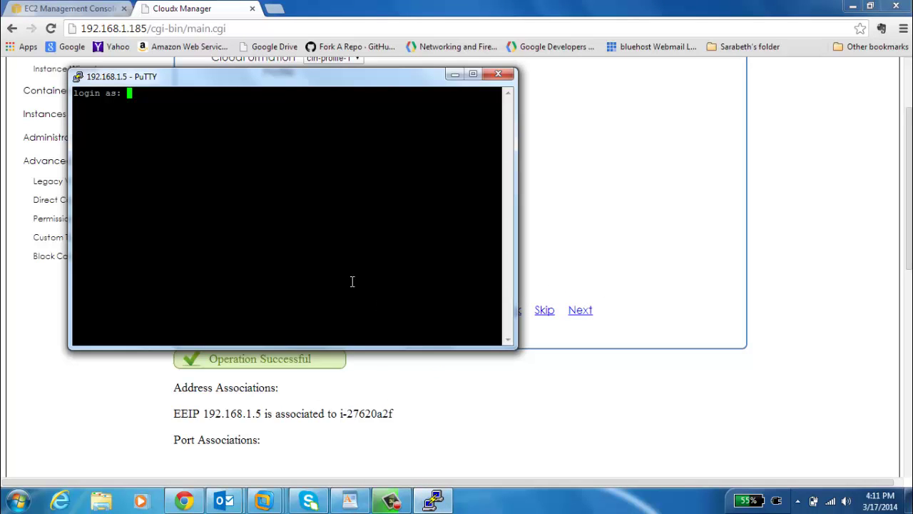
Log in to the instance as ec2-user and enter two blank lines at the shell prompt.
text(ec2-user)
key(Return)
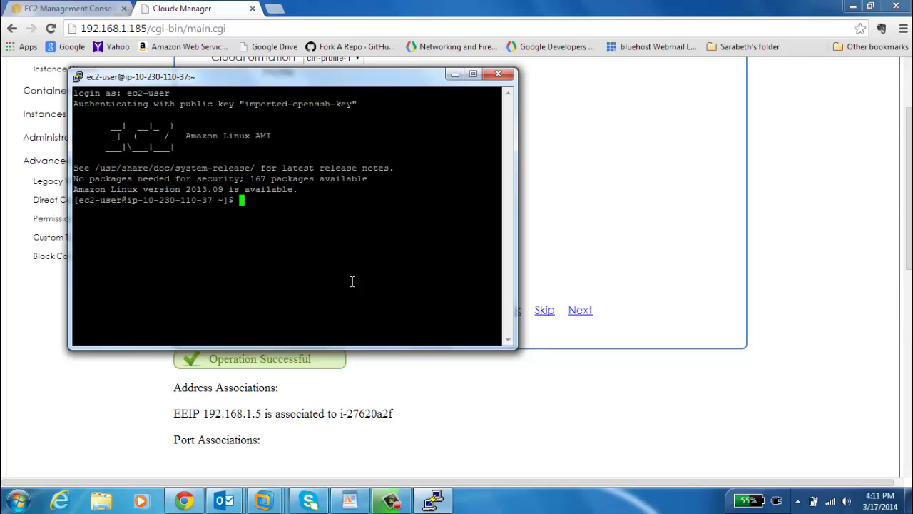
key(Return)
key(Return)
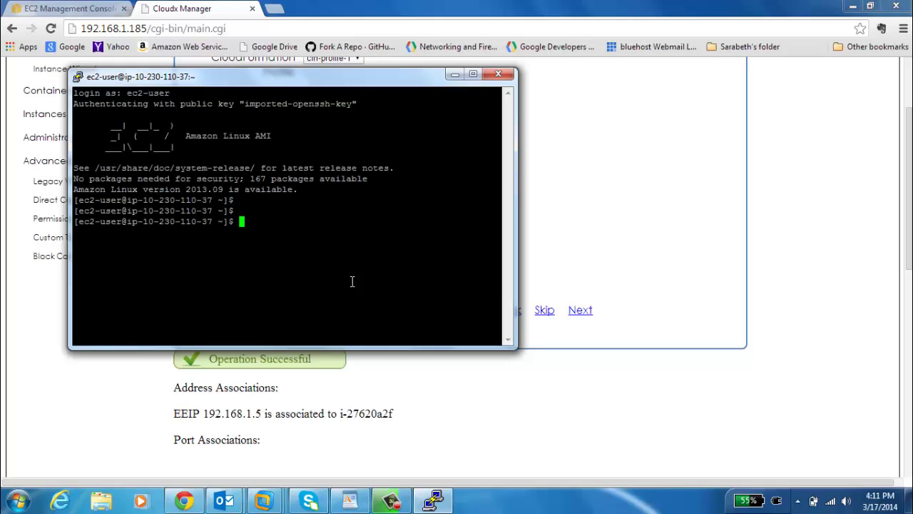